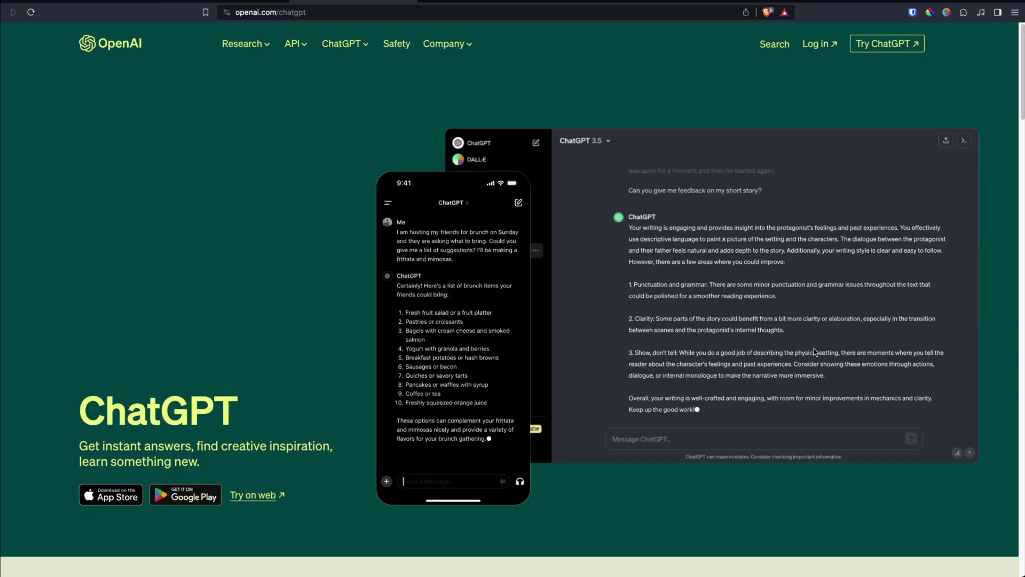
pyautogui.scroll(-2, 815, 352)
pyautogui.scroll(-3, 815, 351)
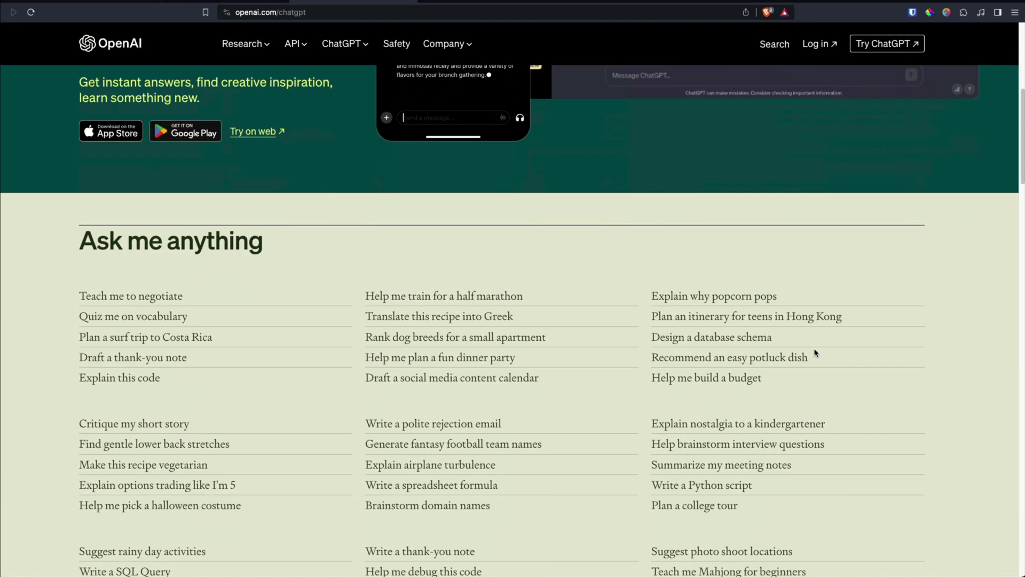
pyautogui.scroll(-2, 815, 351)
pyautogui.scroll(-2, 815, 351)
pyautogui.scroll(-2, 815, 352)
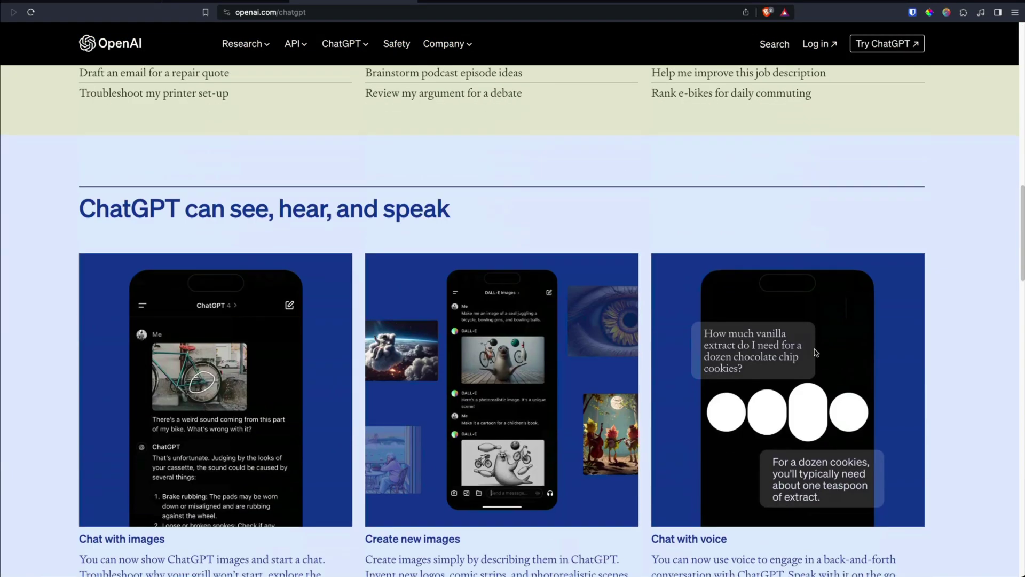
pyautogui.scroll(-1, 815, 352)
pyautogui.scroll(-1, 815, 351)
pyautogui.scroll(-1, 814, 352)
pyautogui.scroll(-1, 815, 352)
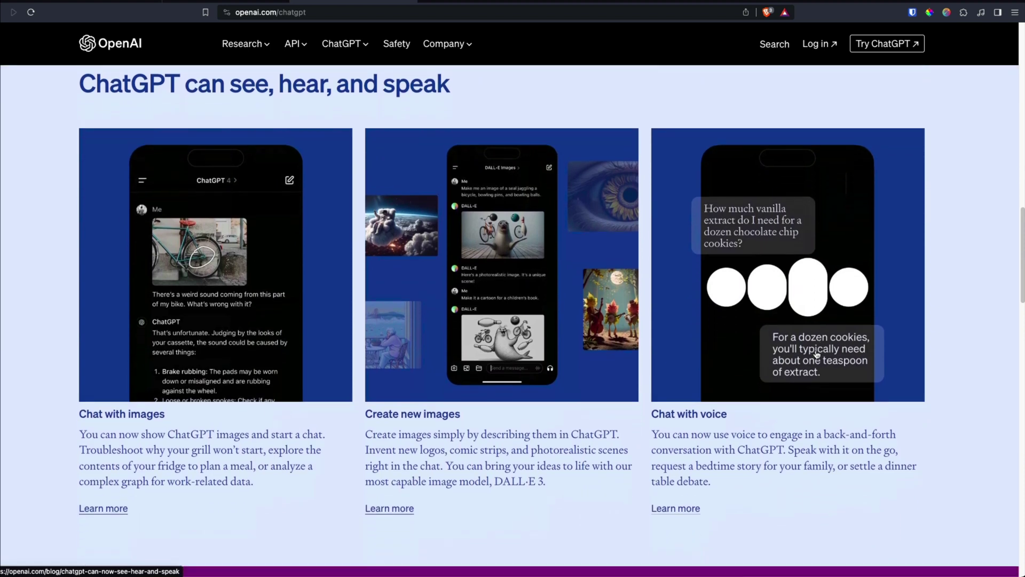
pyautogui.scroll(-1, 815, 352)
pyautogui.scroll(-1, 815, 352)
pyautogui.scroll(-2, 814, 351)
pyautogui.scroll(-3, 815, 352)
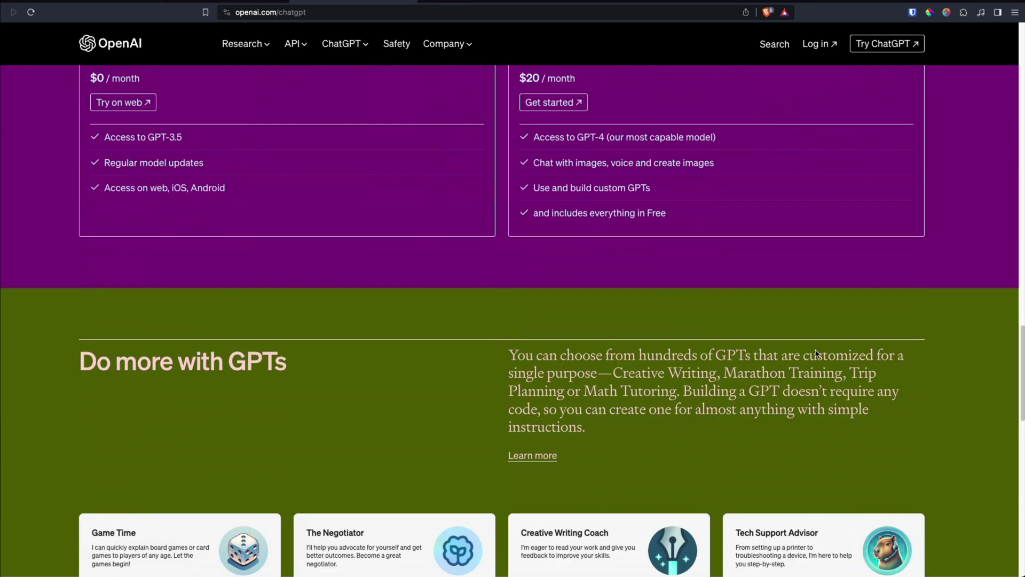
pyautogui.scroll(-3, 816, 353)
pyautogui.scroll(-3, 817, 354)
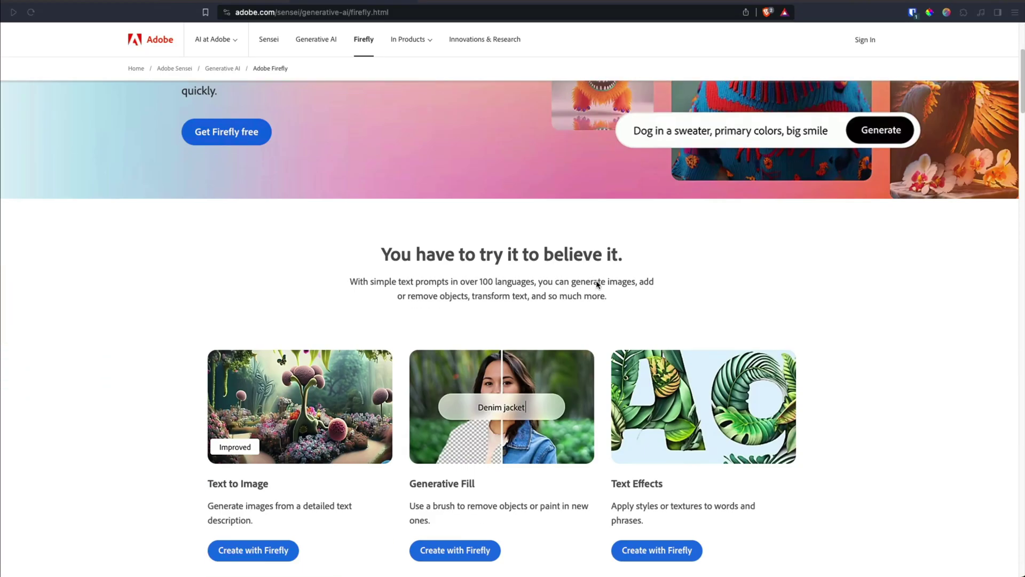
pyautogui.scroll(-3, 597, 285)
pyautogui.scroll(-4, 597, 285)
pyautogui.scroll(-2, 597, 284)
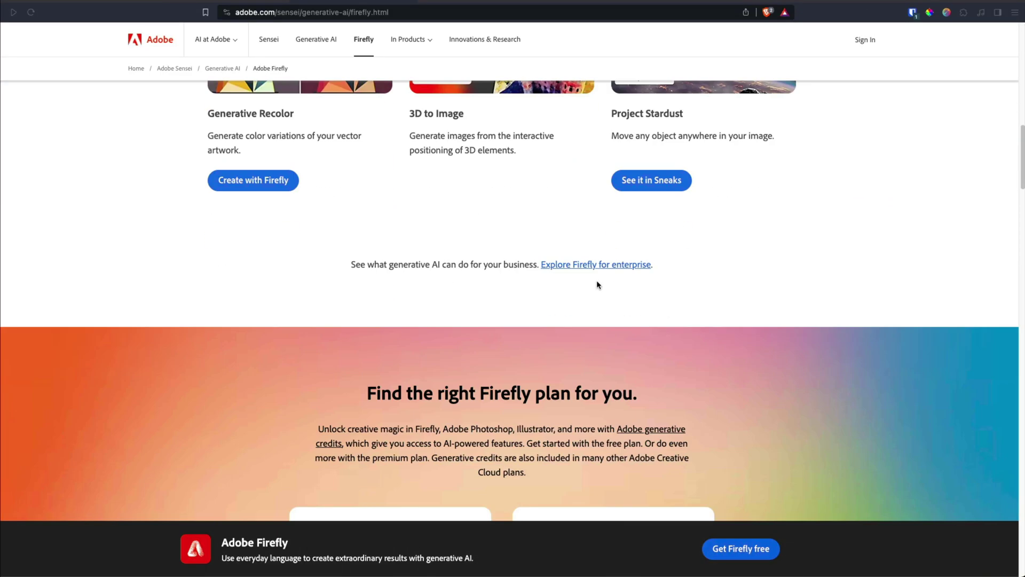
pyautogui.scroll(-3, 597, 284)
pyautogui.scroll(-3, 596, 285)
pyautogui.scroll(-4, 597, 284)
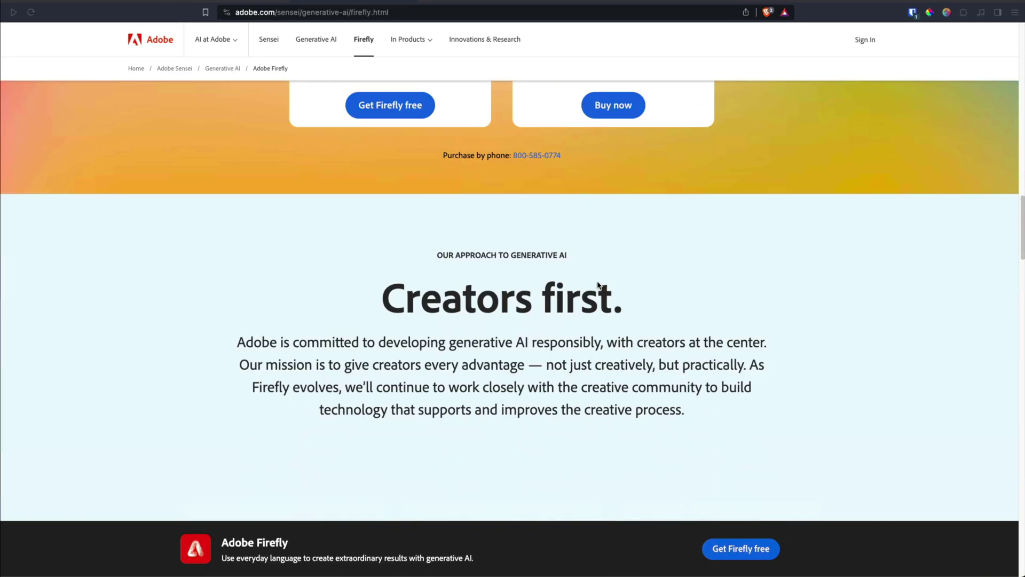
pyautogui.scroll(-4, 597, 285)
pyautogui.scroll(-3, 597, 284)
pyautogui.scroll(-2, 596, 284)
pyautogui.scroll(-3, 597, 285)
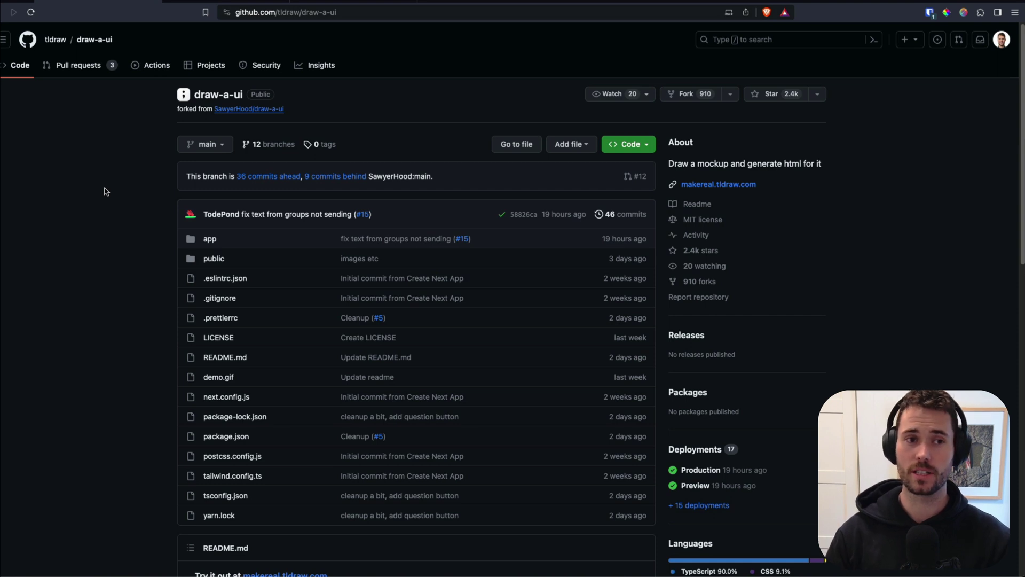
pyautogui.scroll(-10, 303, 451)
# Highlight the Getting Started setup commands in the draw-a-ui README, then deselect them
pyautogui.tripleClick(210, 433)
pyautogui.click(142, 362)
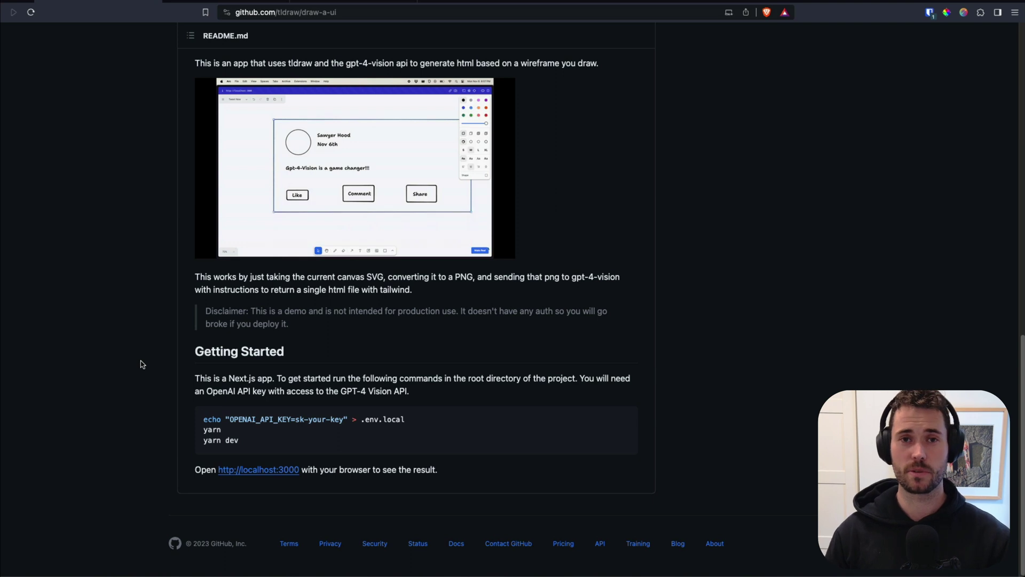
pyautogui.scroll(2, 140, 364)
pyautogui.scroll(2, 140, 364)
pyautogui.scroll(7, 408, 320)
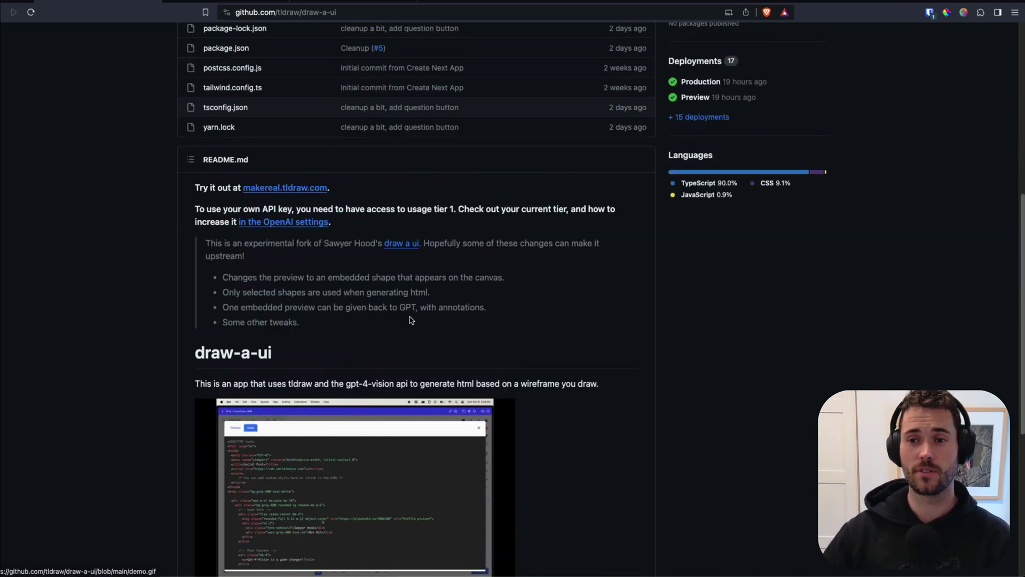
pyautogui.scroll(1, 408, 320)
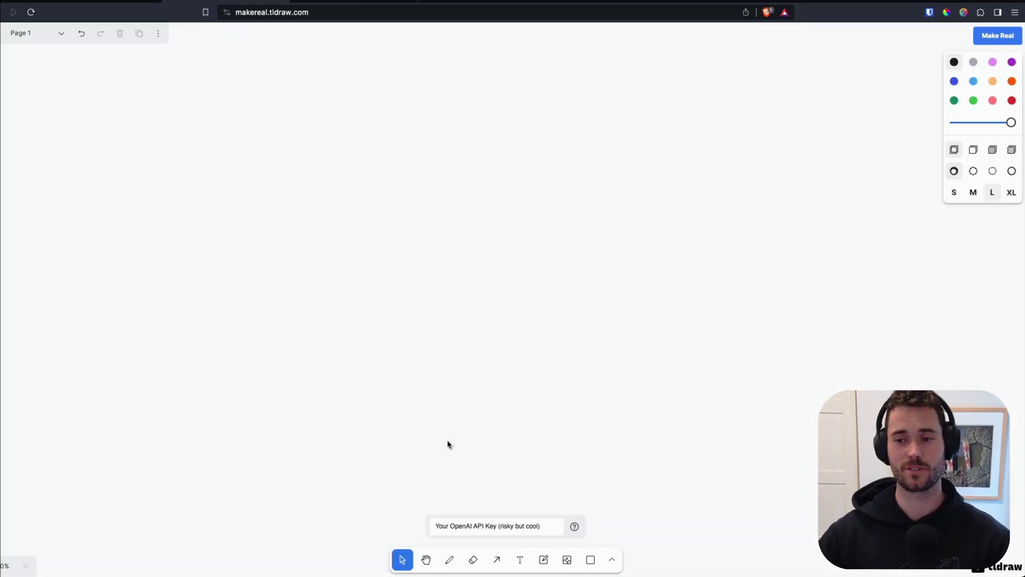
# Sketch a page frame with a Heading and a small Sign Up button box
pyautogui.click(590, 559)
pyautogui.moveTo(338, 154)
pyautogui.mouseDown()
pyautogui.moveTo(531, 284)
pyautogui.moveTo(615, 309)
pyautogui.mouseUp()
pyautogui.write('Head')
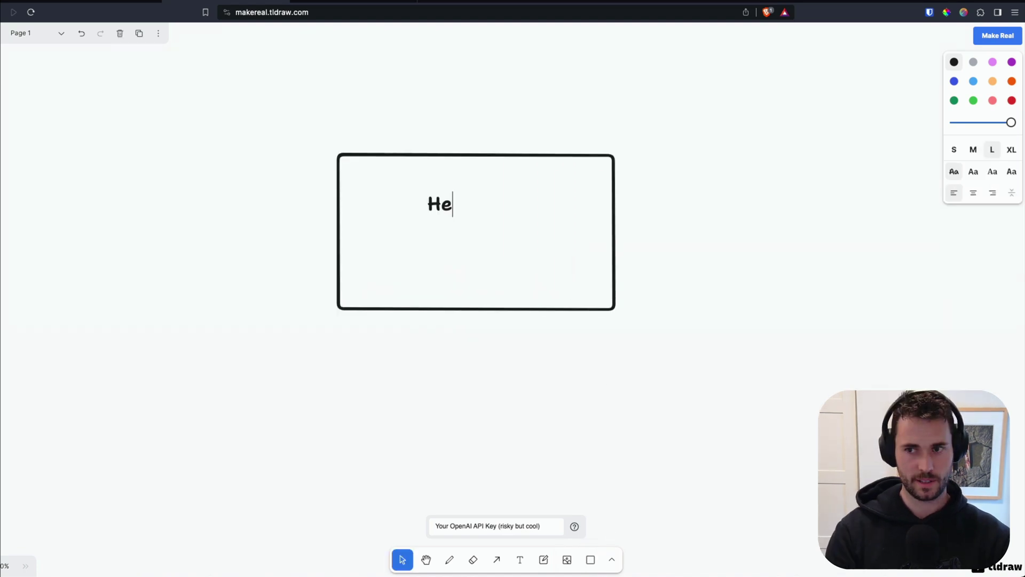
pyautogui.write('ing')
pyautogui.press('Escape')
pyautogui.click(591, 560)
pyautogui.moveTo(447, 232); pyautogui.dragTo(509, 256)
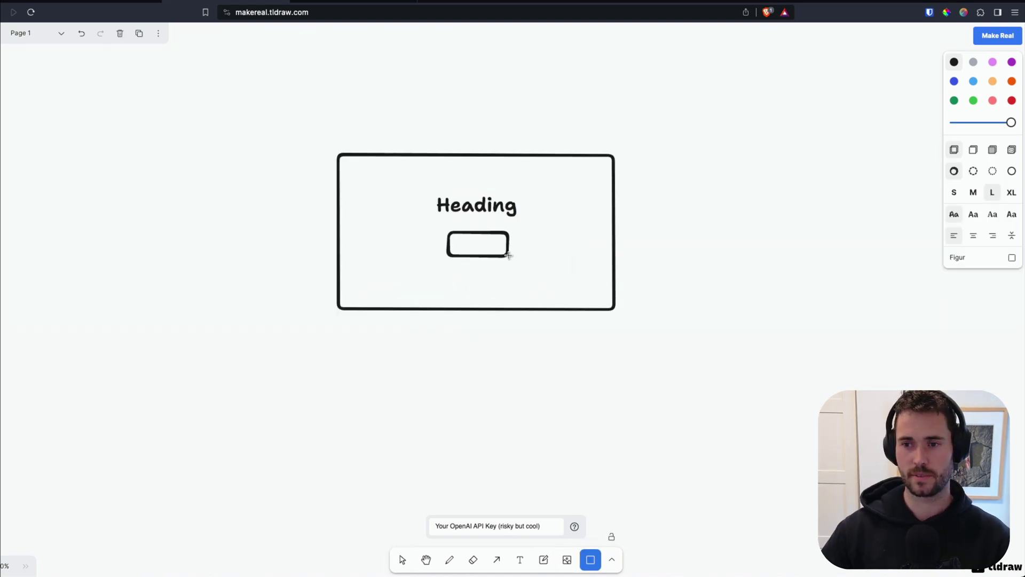
pyautogui.doubleClick(476, 241)
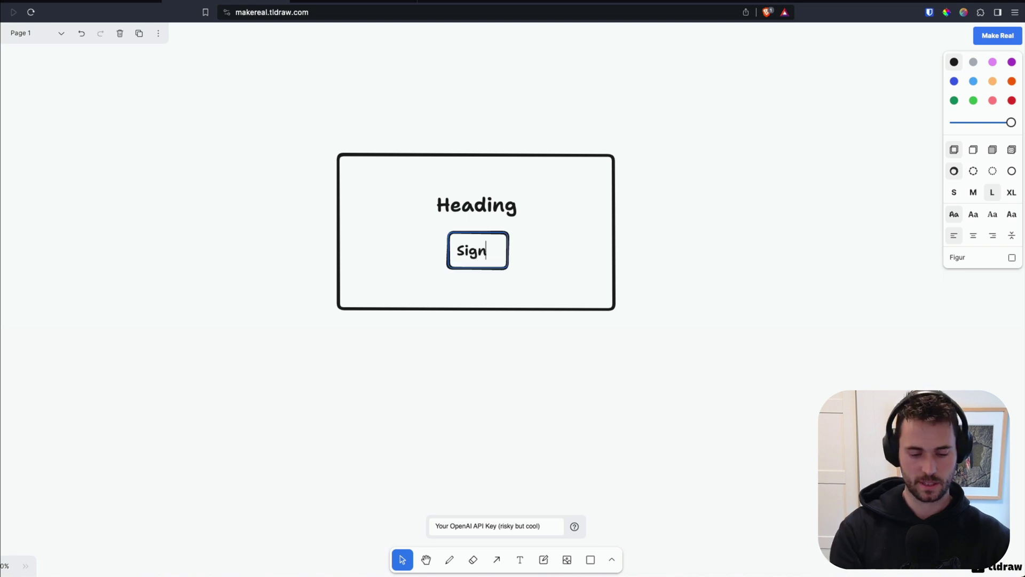
pyautogui.write('Sign Up')
# Make Sign Up small and Heading extra large, nudge the button, and add a line below Heading
pyautogui.click(954, 193)
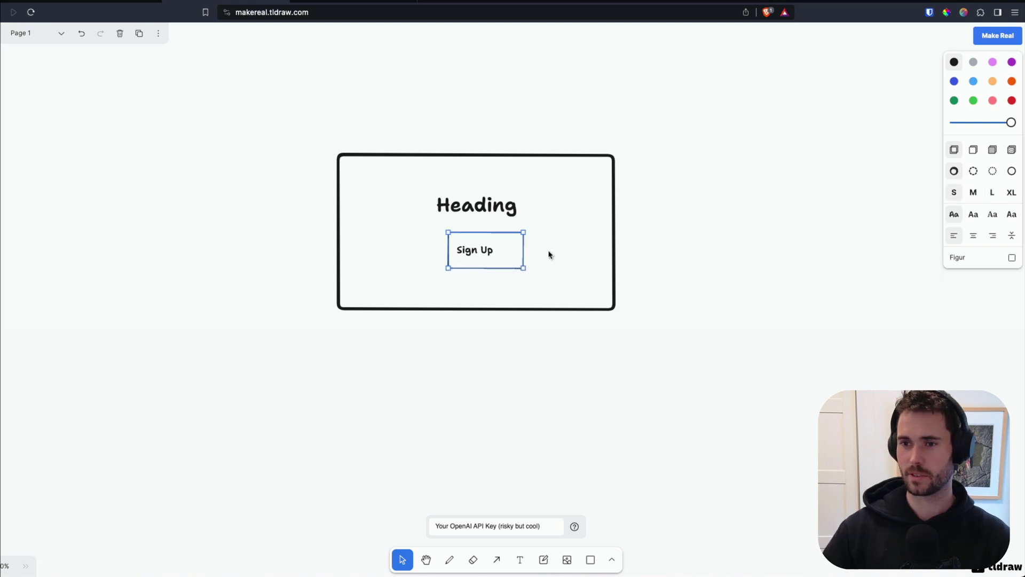
pyautogui.moveTo(508, 255); pyautogui.dragTo(501, 252)
pyautogui.click(476, 205)
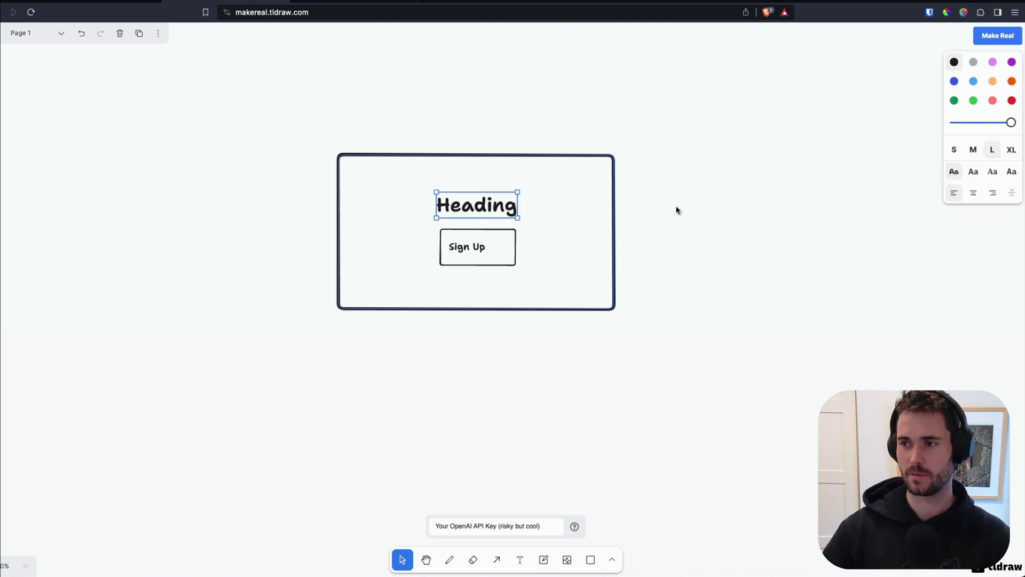
pyautogui.click(1011, 151)
pyautogui.click(494, 244)
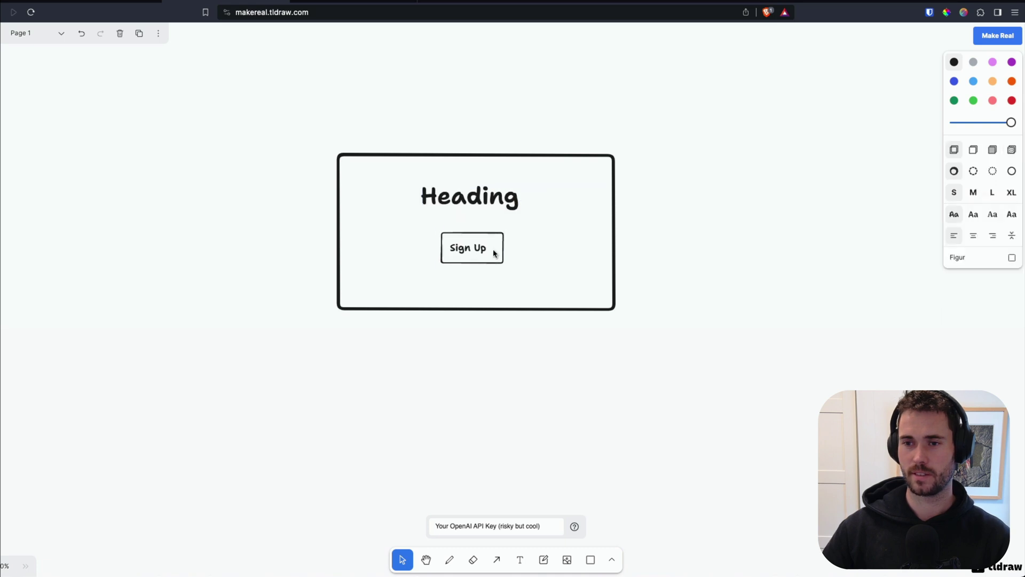
pyautogui.click(478, 220)
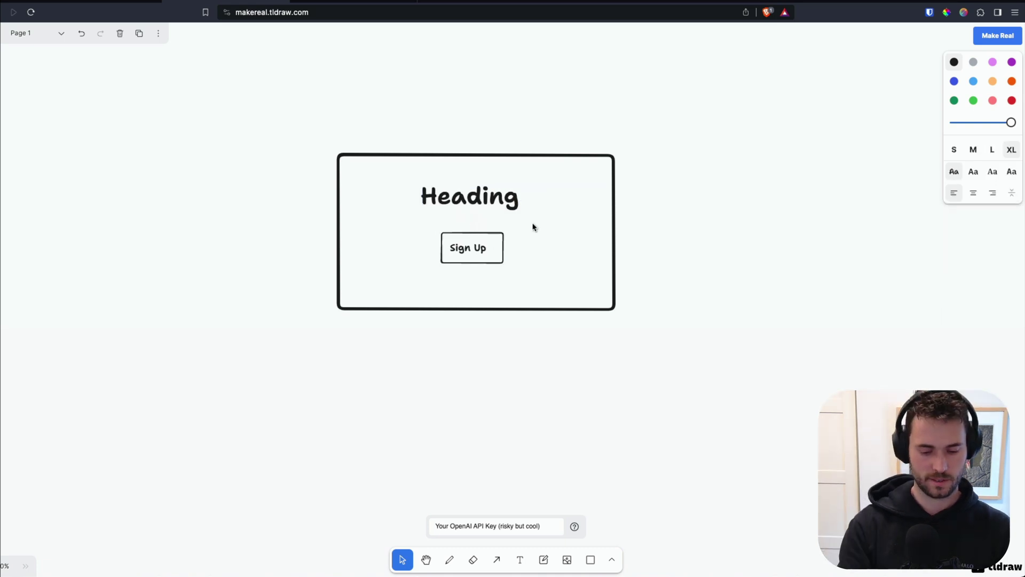
pyautogui.write('Some subhea')
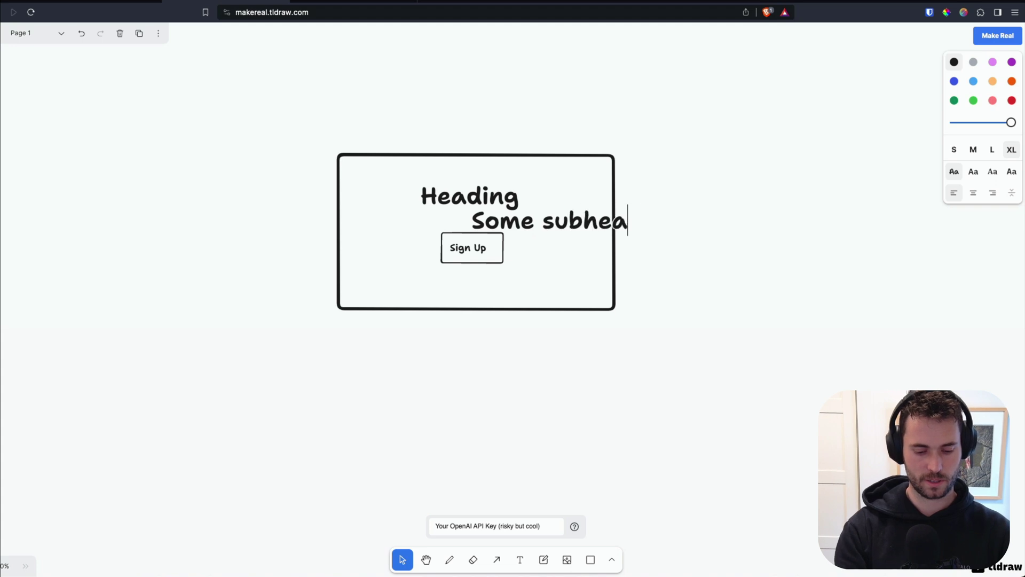
pyautogui.write('ding')
# Align heading, subheading and button, then Make Real the whole sketch into an HTML preview
pyautogui.moveTo(565, 170); pyautogui.dragTo(447, 262)
pyautogui.click(157, 35)
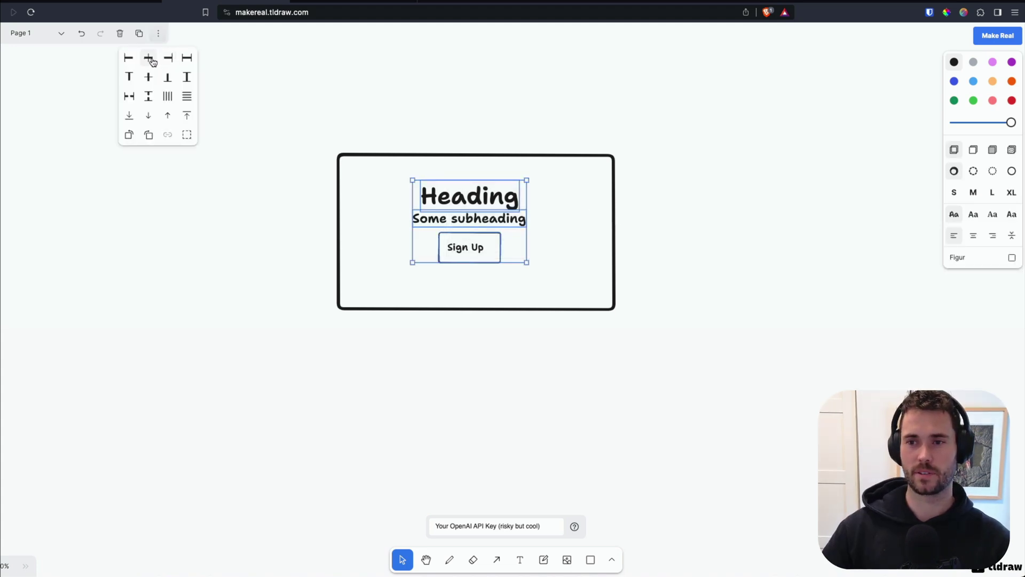
pyautogui.keyDown('shift'); pyautogui.click(501, 310); pyautogui.keyUp('shift')
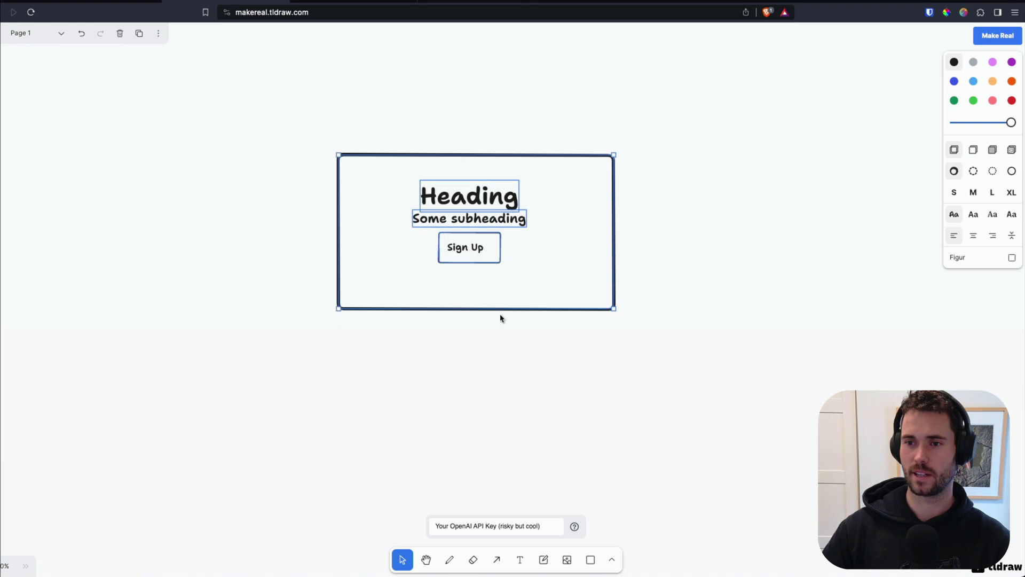
pyautogui.click(998, 35)
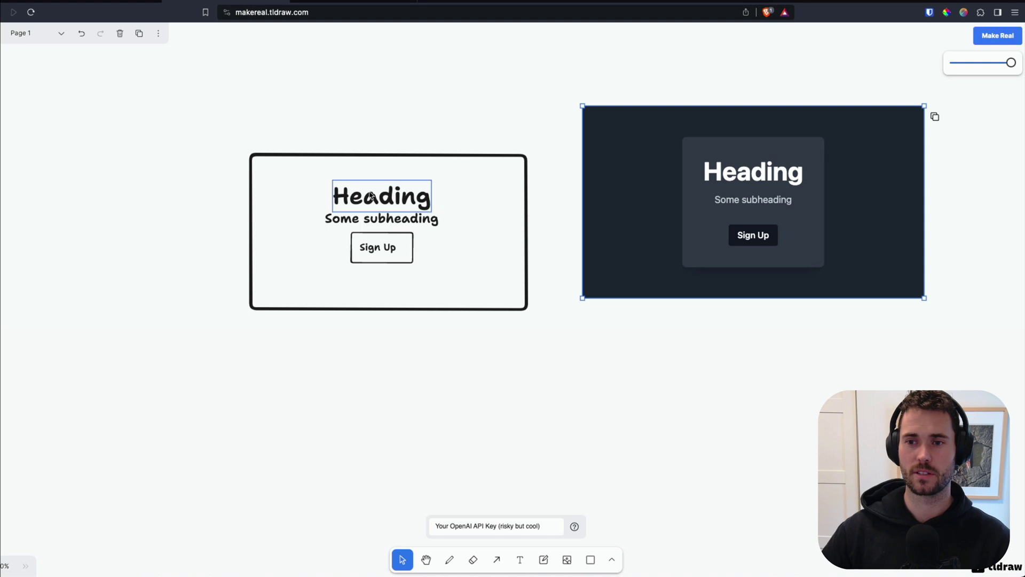
# Delete the Heading sketch together with its dark HTML preview
pyautogui.click(678, 360)
pyautogui.moveTo(880, 66); pyautogui.dragTo(331, 332)
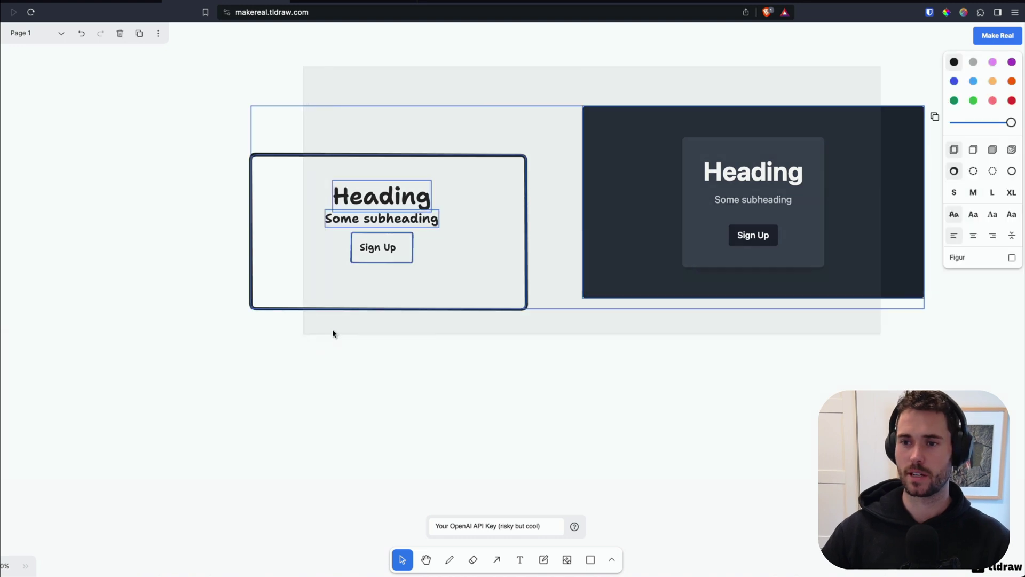
pyautogui.press('Delete')
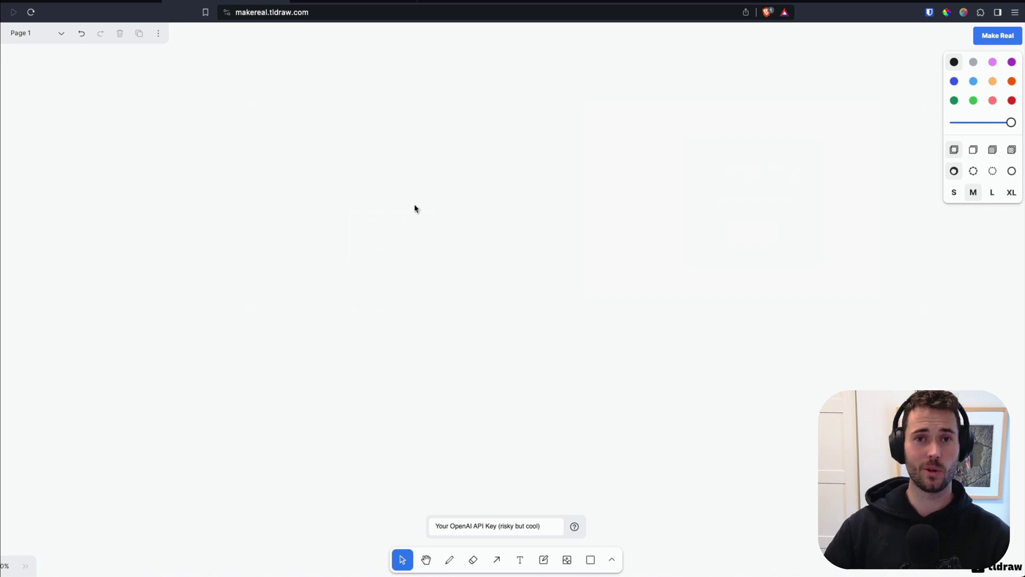
# Draw a tall page frame and a header bar labelled Logo, Home, Contact, About
pyautogui.hotkey('ctrl', 'v')
pyautogui.moveTo(529, 413); pyautogui.dragTo(461, 216)
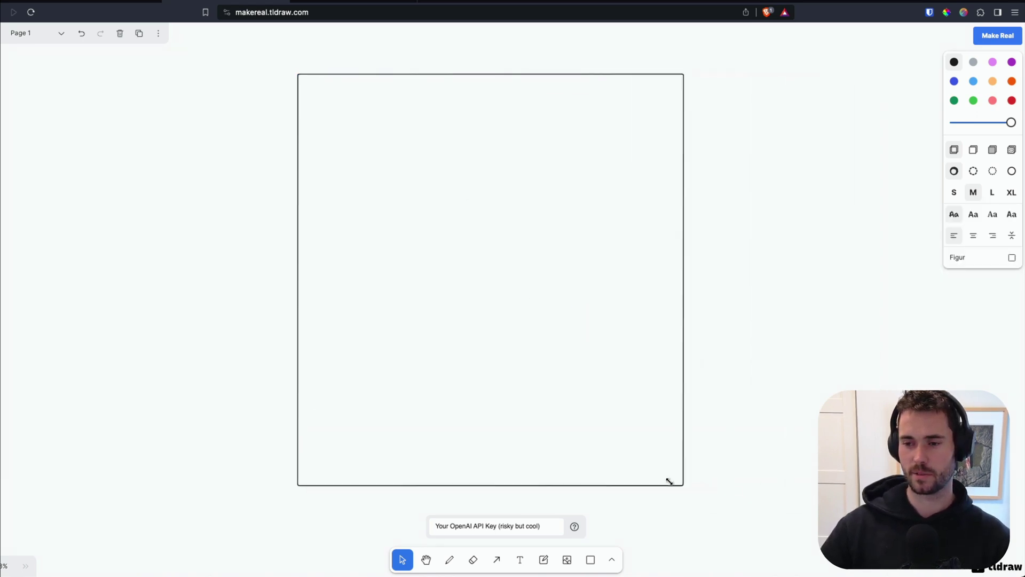
pyautogui.moveTo(598, 312); pyautogui.dragTo(692, 495)
pyautogui.scroll(1, 731, 410)
pyautogui.press('r')
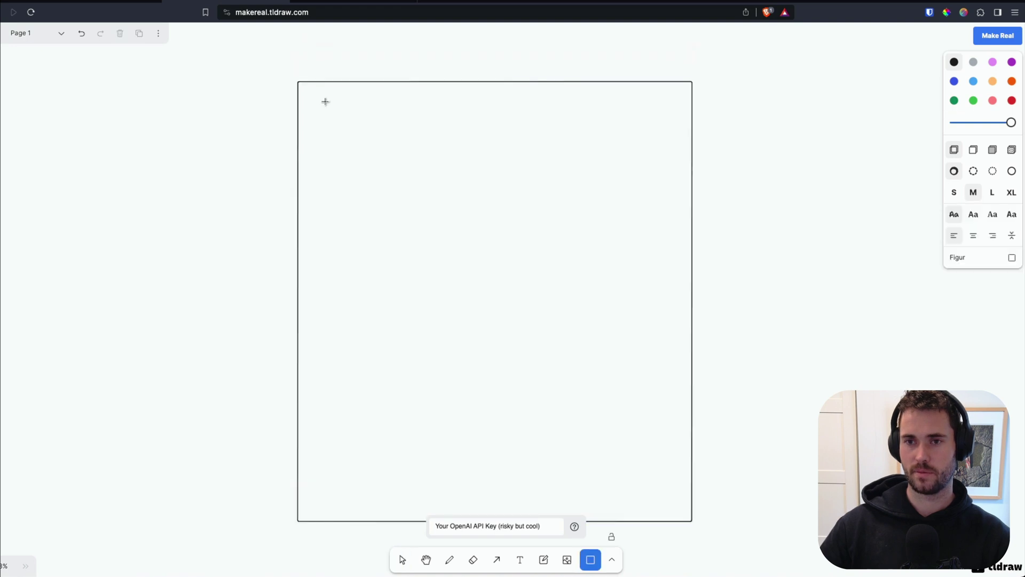
pyautogui.moveTo(299, 82)
pyautogui.mouseDown()
pyautogui.moveTo(400, 135)
pyautogui.moveTo(692, 116)
pyautogui.mouseUp()
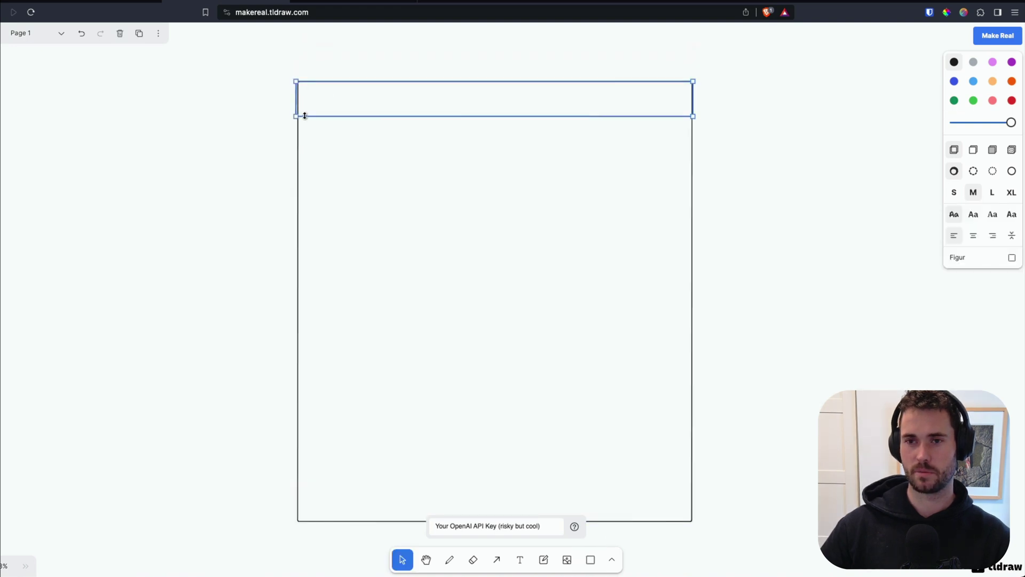
pyautogui.press('Escape')
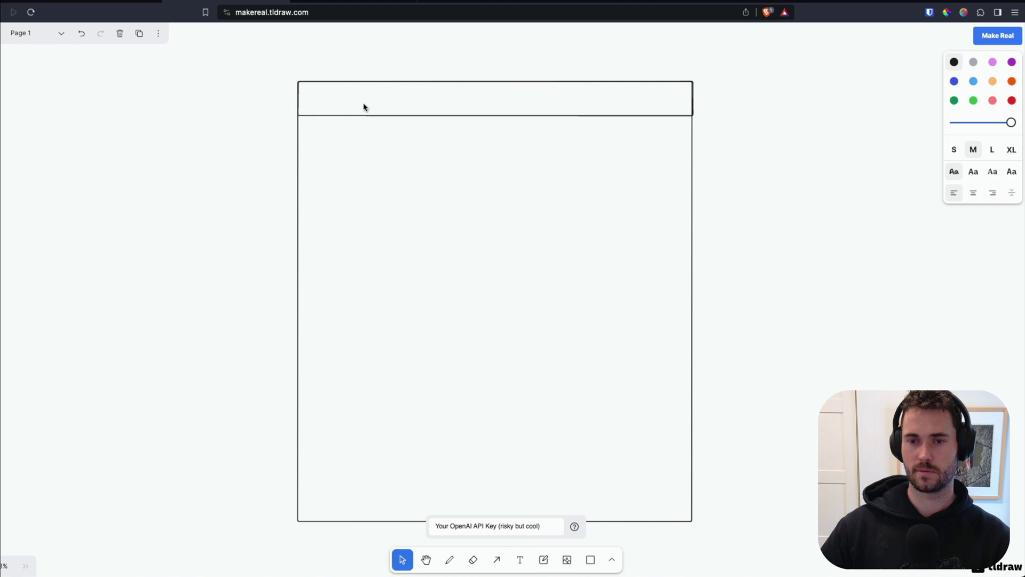
pyautogui.doubleClick(600, 114)
pyautogui.write('Home')
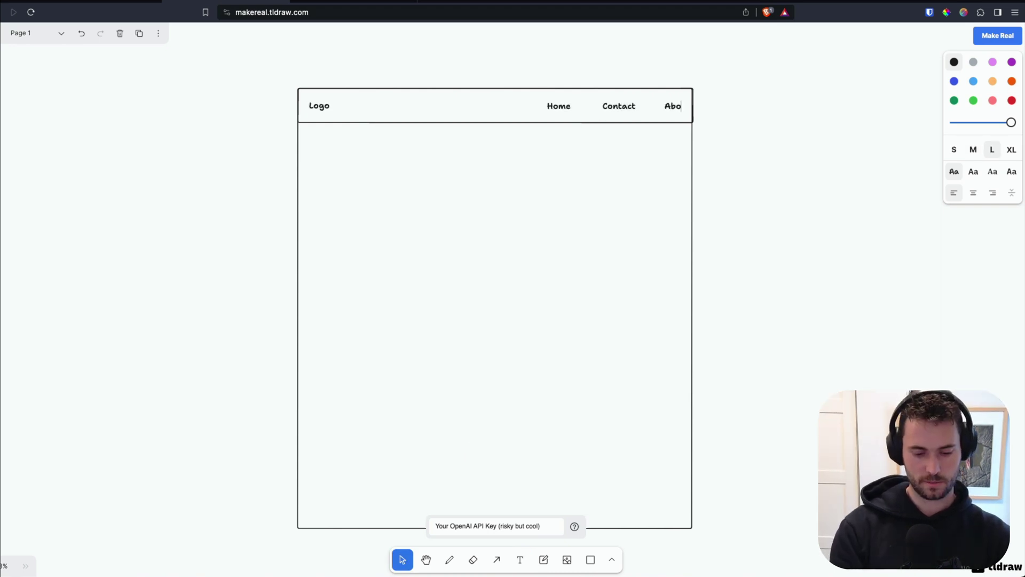
pyautogui.write('ut')
pyautogui.press('Escape')
# Draw a tall hero section with a headline and a subtitle
pyautogui.press('r')
pyautogui.moveTo(297, 129); pyautogui.dragTo(693, 233)
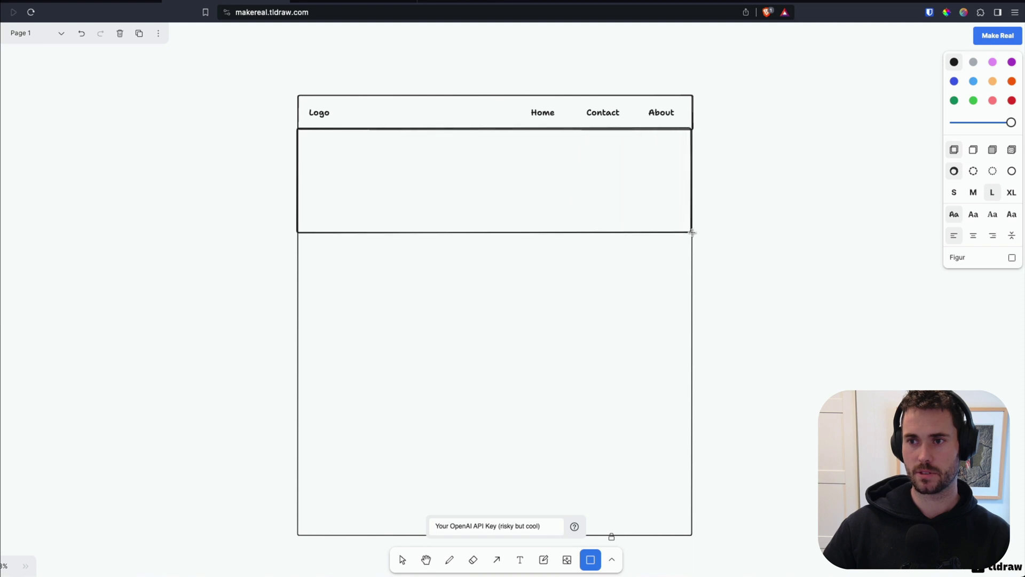
pyautogui.moveTo(693, 233); pyautogui.dragTo(693, 264)
pyautogui.press('Return')
pyautogui.write('My Hero')
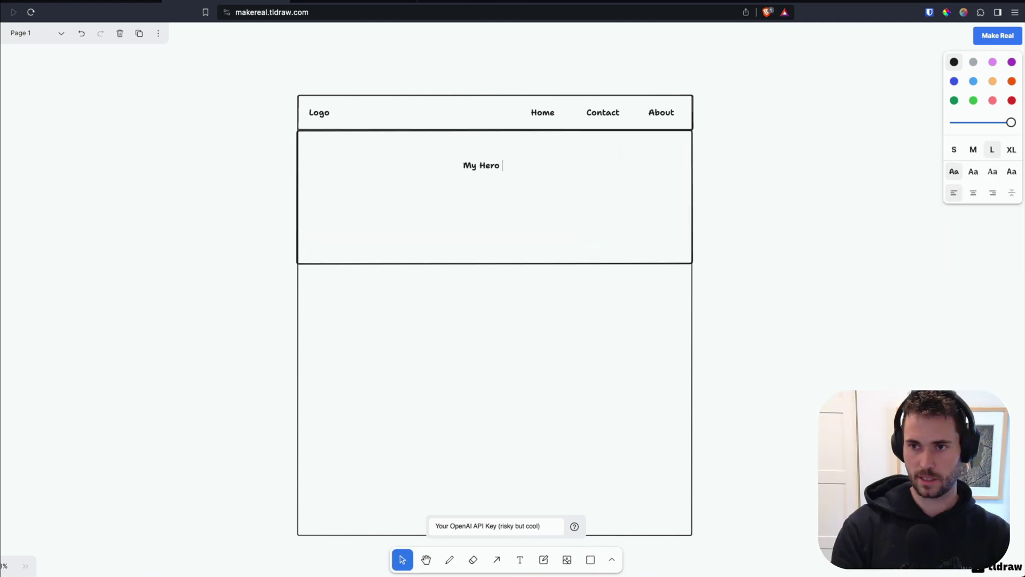
pyautogui.write(' Headline')
pyautogui.doubleClick(573, 190)
pyautogui.write('Sign up for something awesome')
# Make the subtitle medium, place it under the headline, and center the button label
pyautogui.click(599, 202)
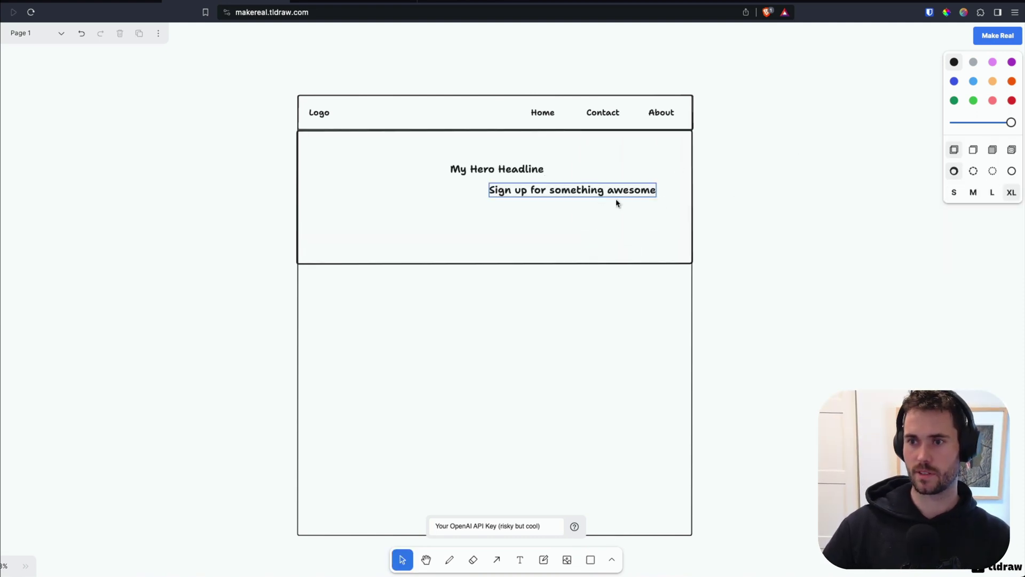
pyautogui.moveTo(616, 201); pyautogui.dragTo(555, 208)
pyautogui.click(973, 149)
pyautogui.moveTo(421, 184); pyautogui.dragTo(535, 184)
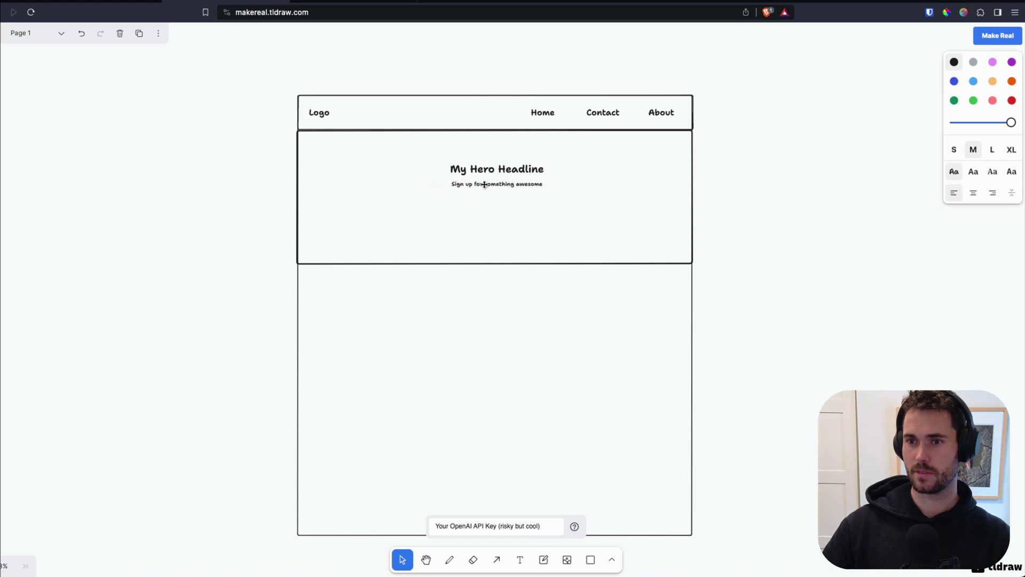
pyautogui.click(973, 235)
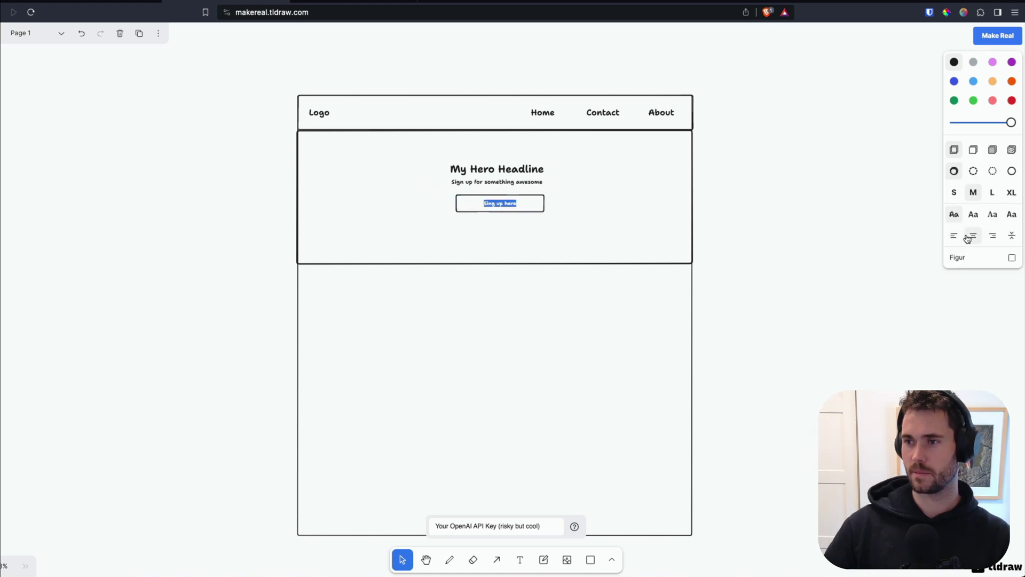
pyautogui.press('Escape')
pyautogui.click(777, 186)
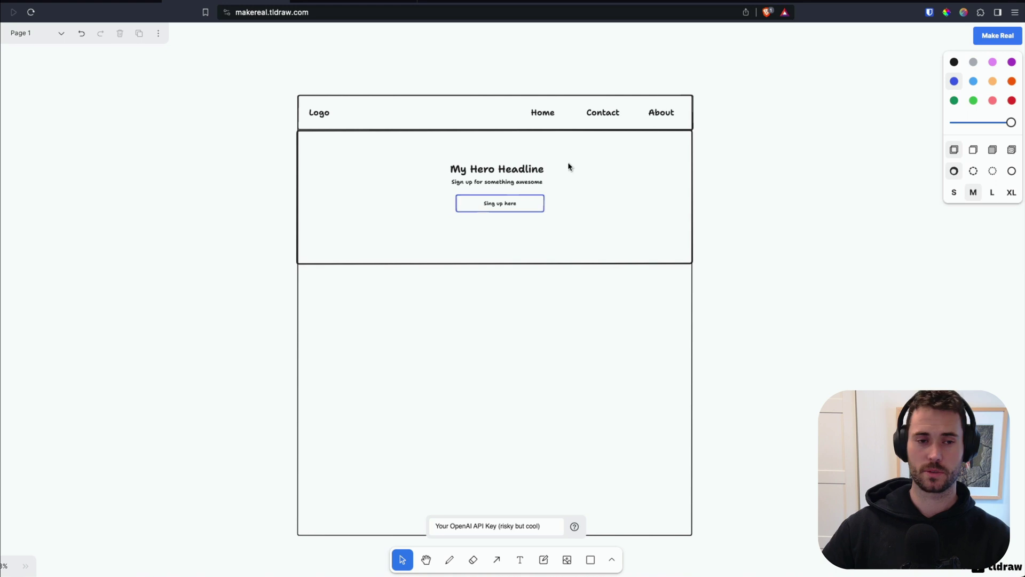
# Add an image placeholder box, with a larger subheadline and small left-aligned paragraph beside it
pyautogui.press('r')
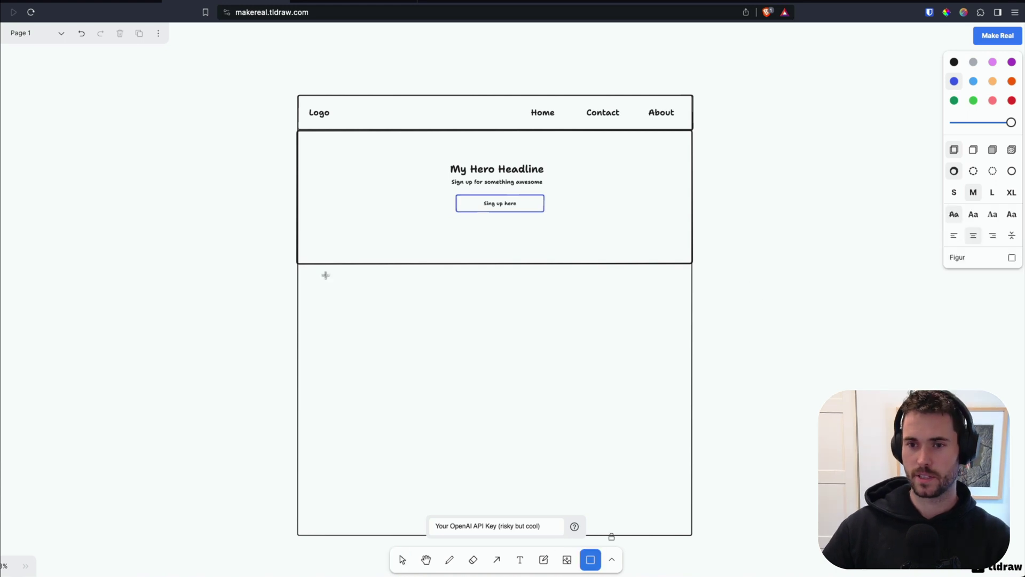
pyautogui.moveTo(306, 279); pyautogui.dragTo(478, 392)
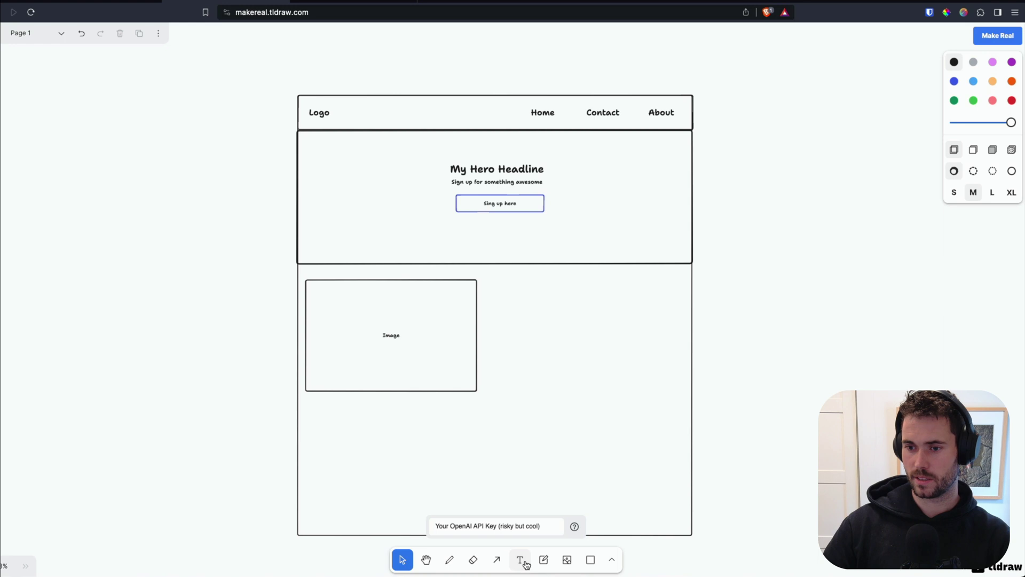
pyautogui.press('t')
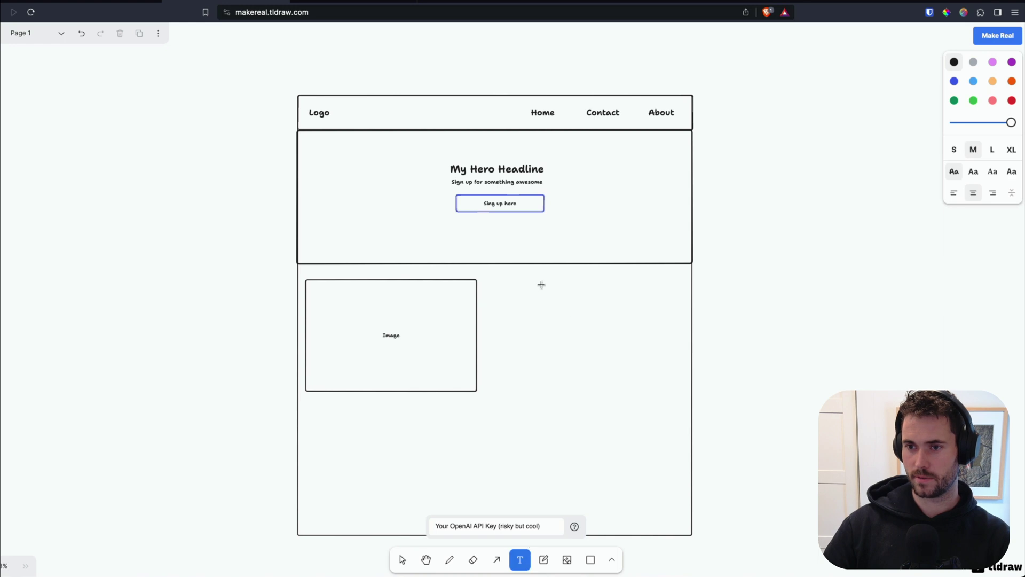
pyautogui.click(540, 285)
pyautogui.write('My subheadline')
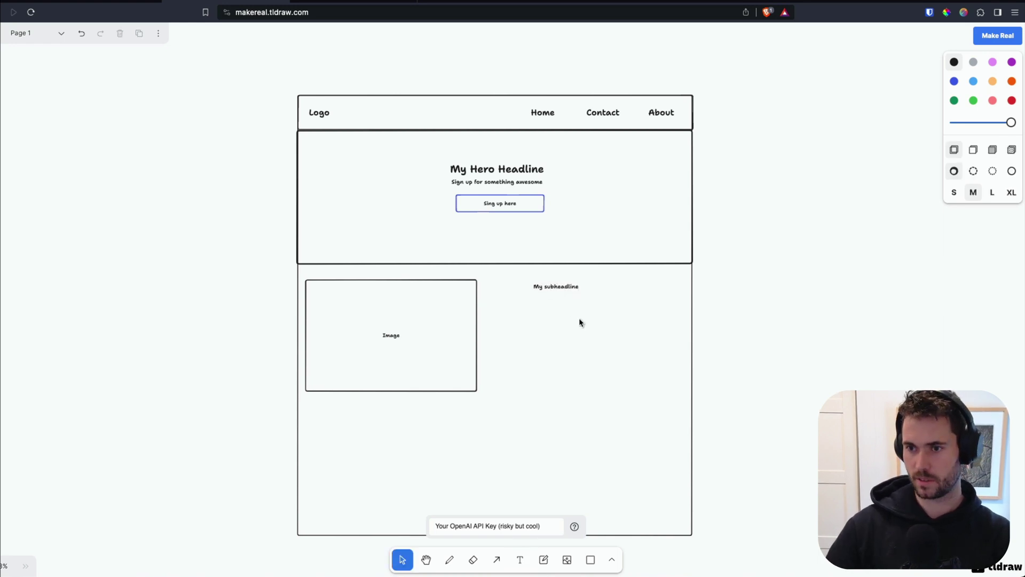
pyautogui.moveTo(563, 286); pyautogui.dragTo(595, 287)
pyautogui.click(992, 150)
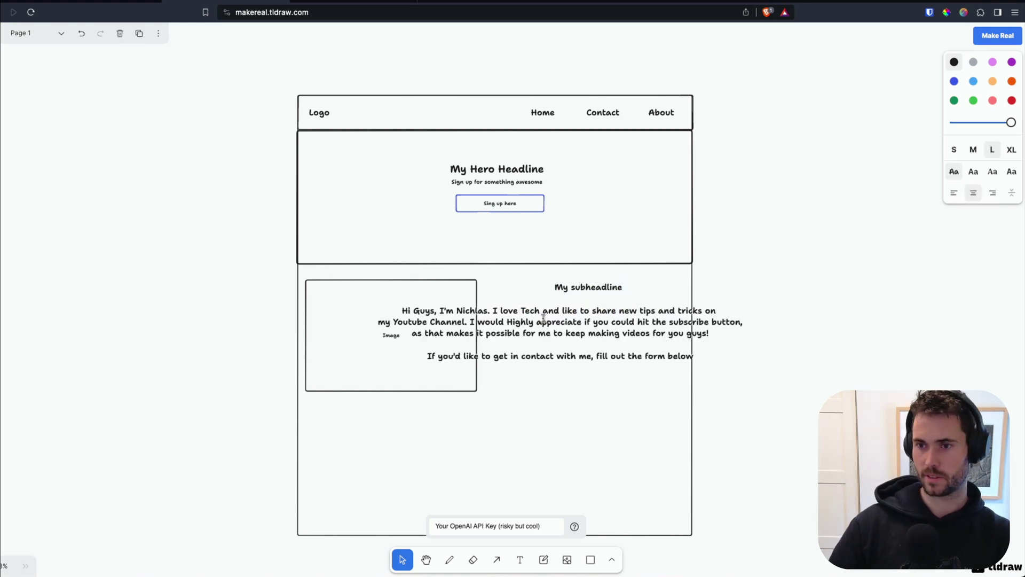
pyautogui.click(954, 192)
pyautogui.click(954, 149)
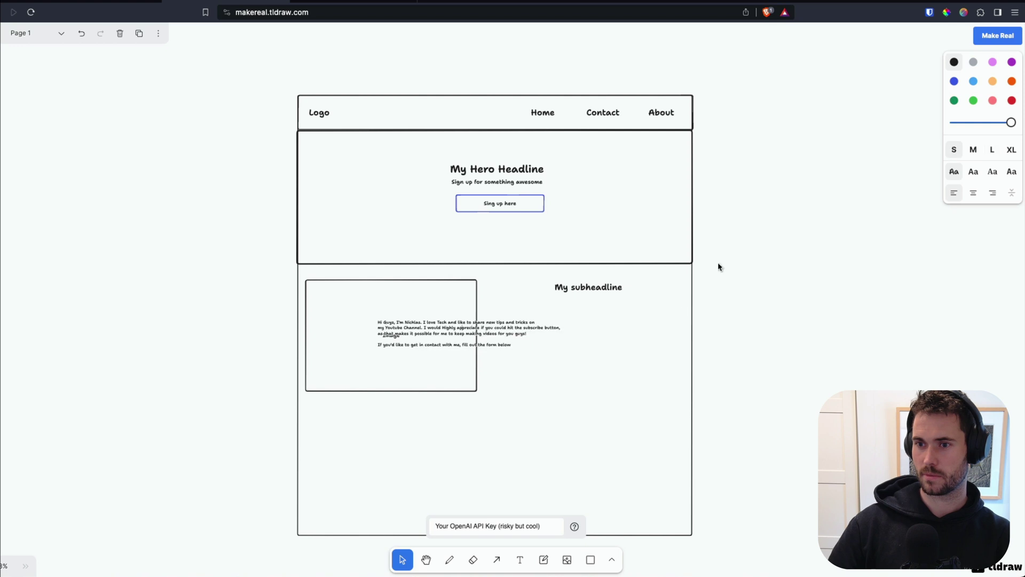
# Label the contact form fields and add a small button box under the message area
pyautogui.click(469, 373)
pyautogui.write('Your Email')
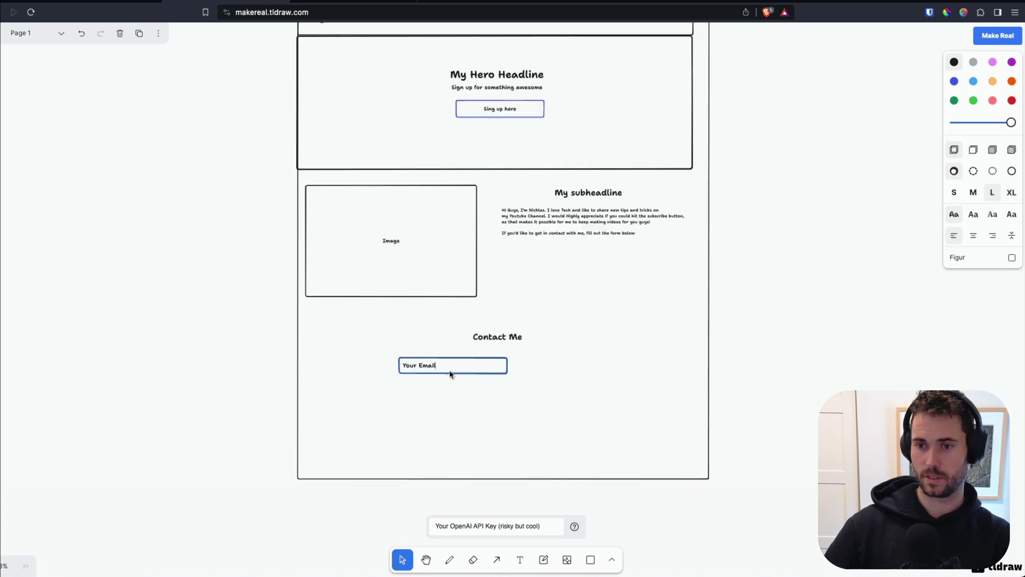
pyautogui.press('r')
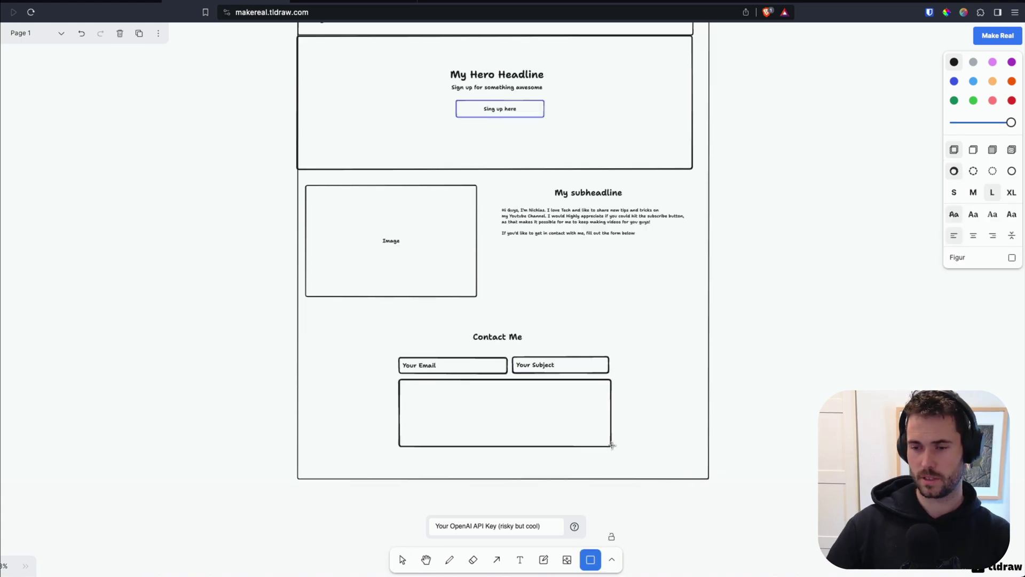
pyautogui.press('v')
pyautogui.press('r')
pyautogui.moveTo(574, 454); pyautogui.dragTo(598, 461)
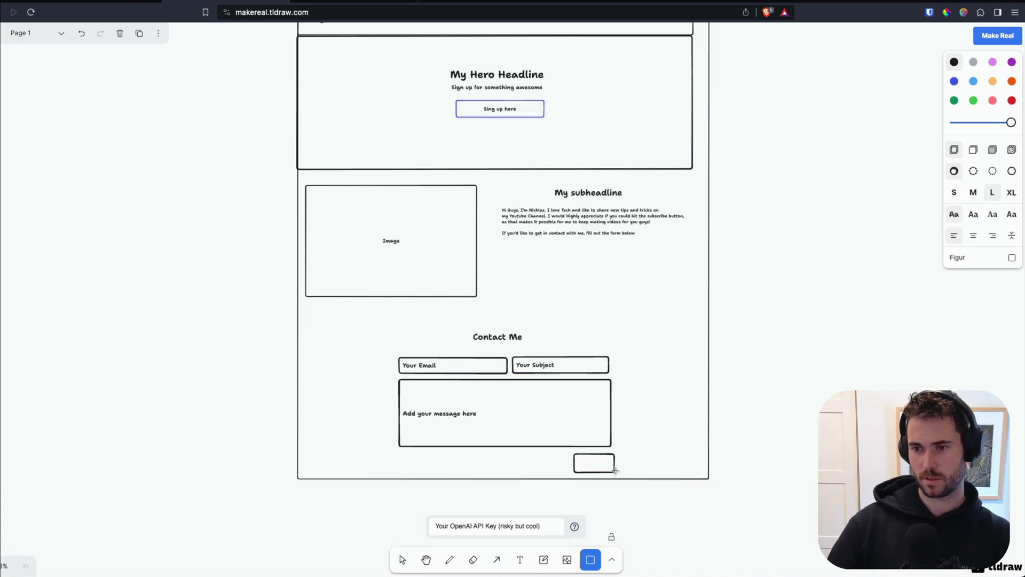
# Add a sticky note requesting round buttons beside the form, then select the whole wireframe
pyautogui.press('n')
pyautogui.moveTo(658, 359); pyautogui.dragTo(664, 383)
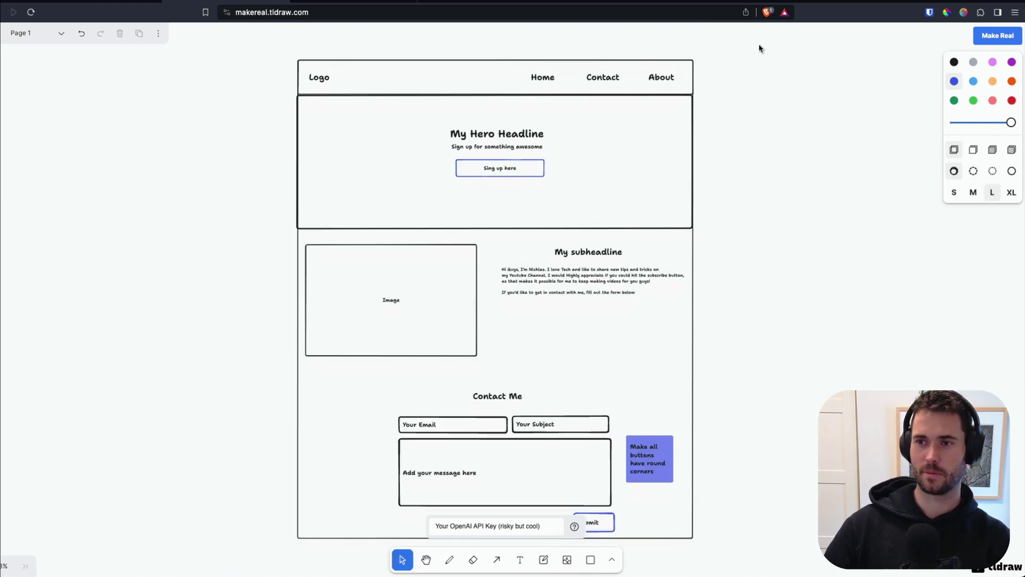
pyautogui.moveTo(760, 45); pyautogui.dragTo(237, 551)
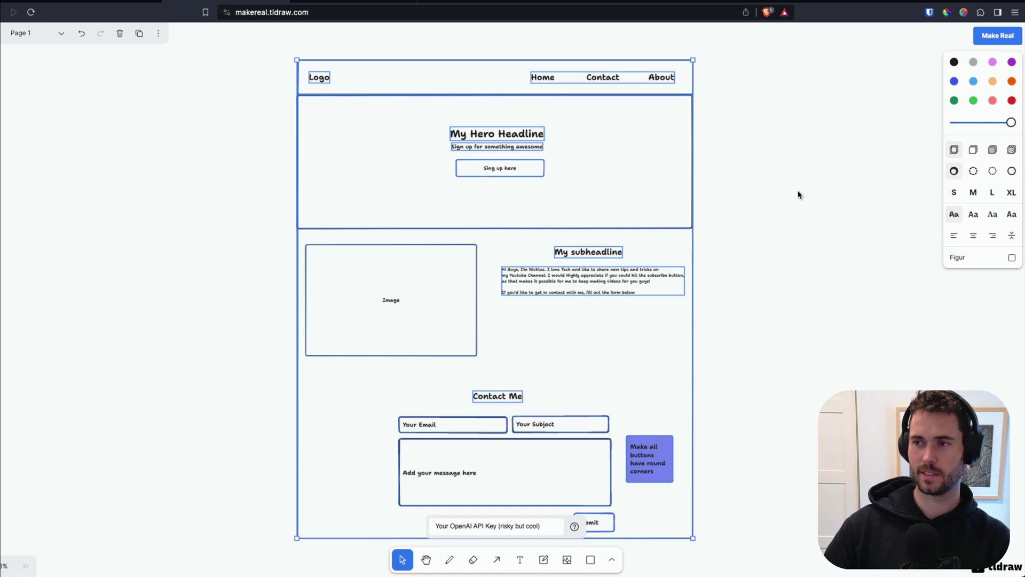
# Make Real the detailed wireframe, enlarge the generated preview, and select the round-corners note
pyautogui.click(997, 35)
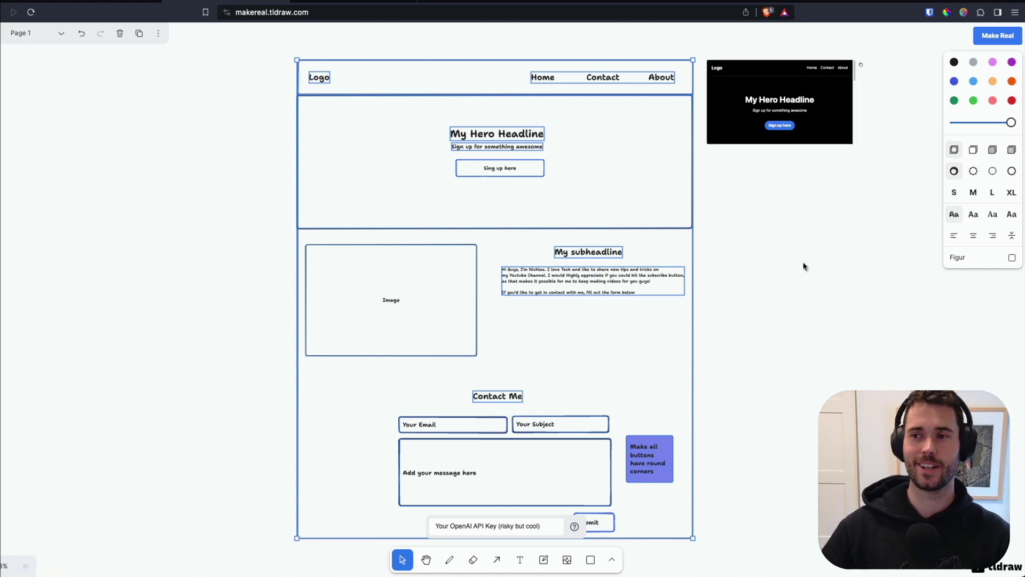
pyautogui.scroll(-1, 841, 338)
pyautogui.scroll(3, 837, 335)
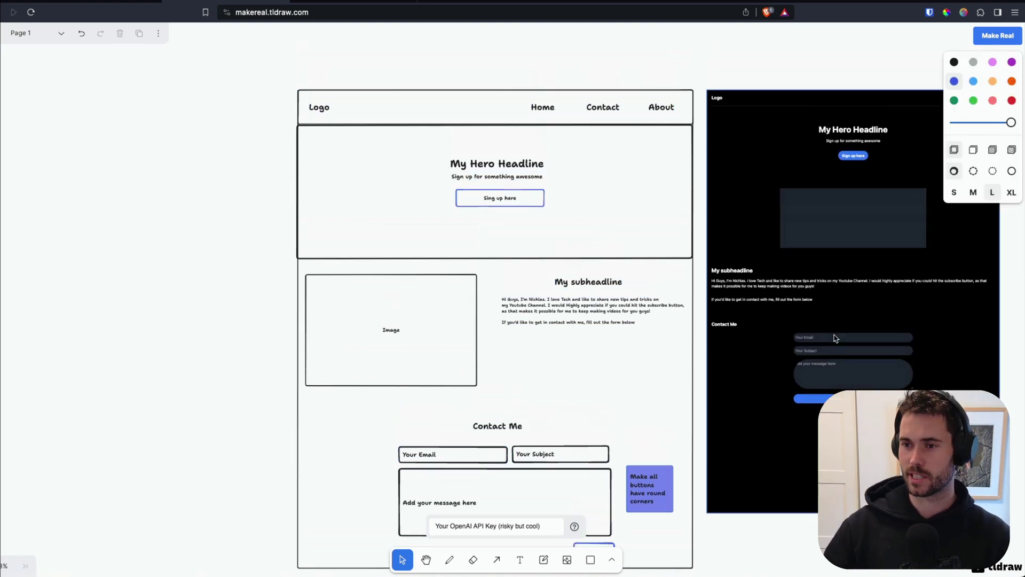
pyautogui.hscroll(3, 525, 425)
pyautogui.hotkey('ctrl', 'a')
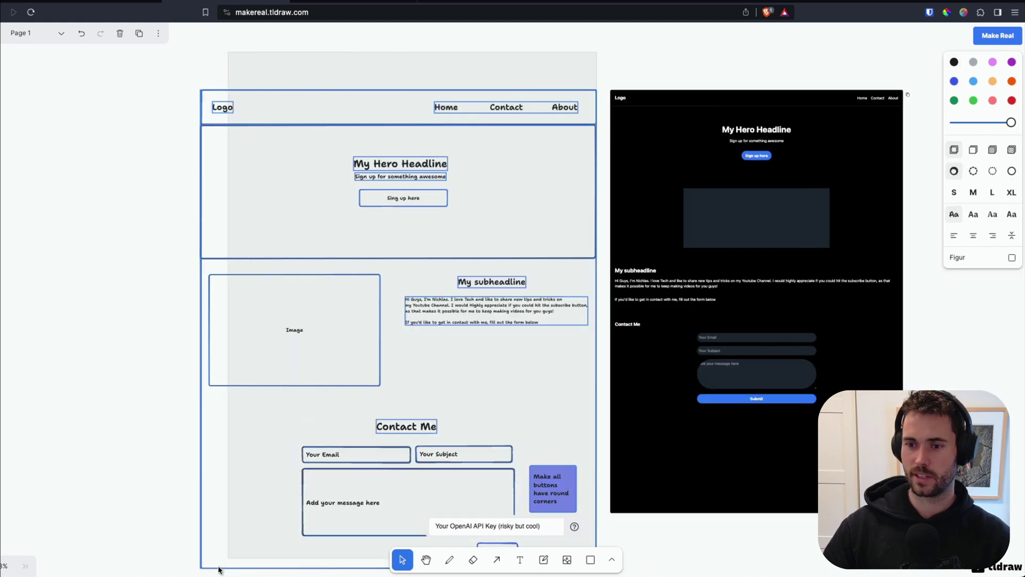
pyautogui.hscroll(4, 601, 38)
pyautogui.click(681, 192)
pyautogui.hscroll(2, 721, 321)
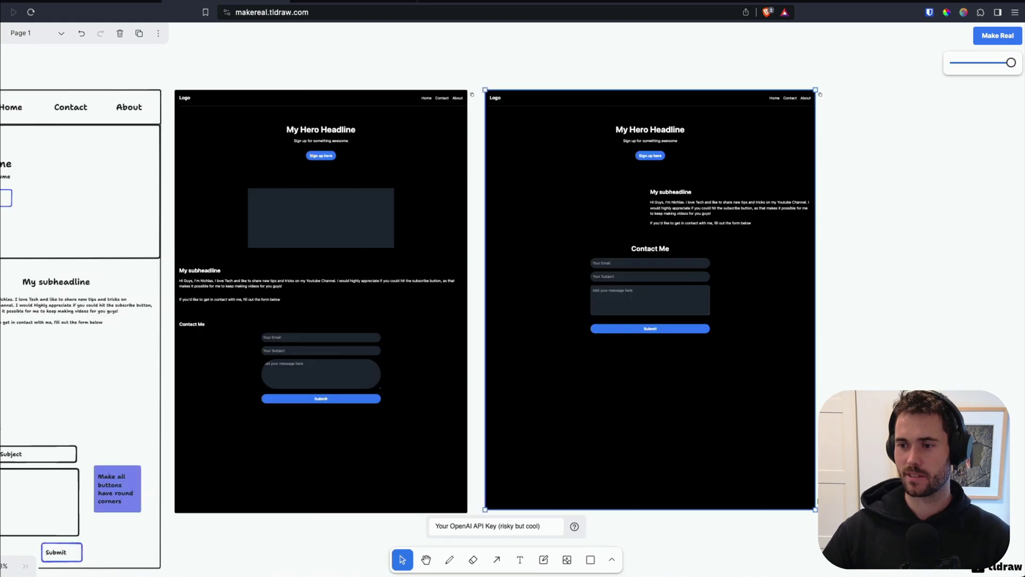
pyautogui.moveTo(816, 506); pyautogui.dragTo(851, 522)
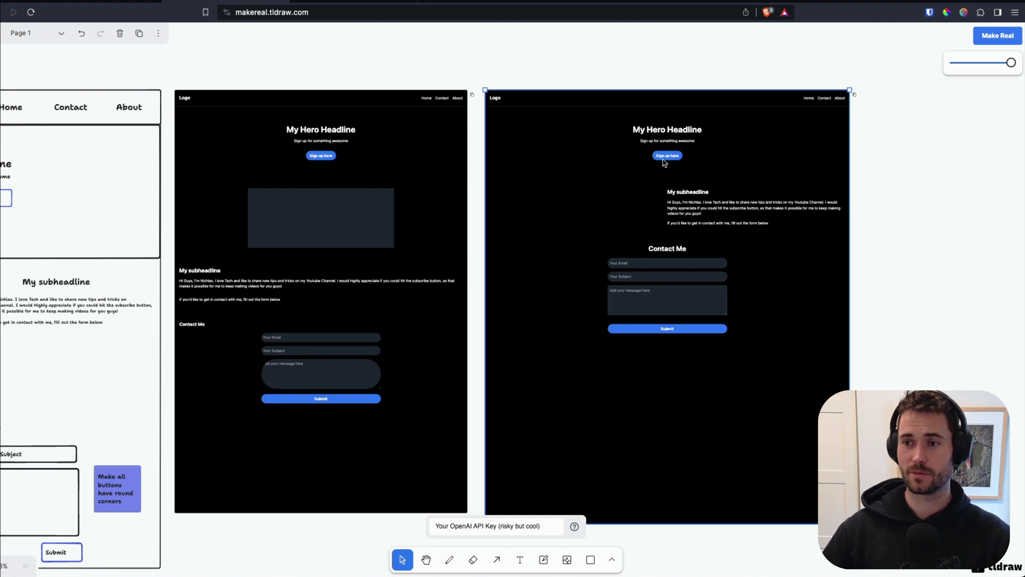
pyautogui.scroll(1, 130, 485)
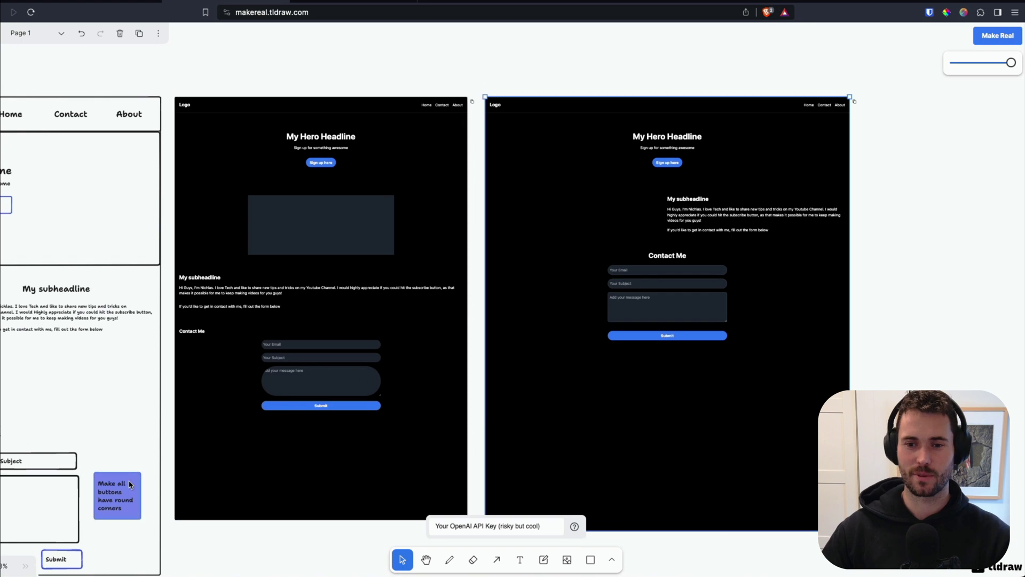
pyautogui.click(130, 484)
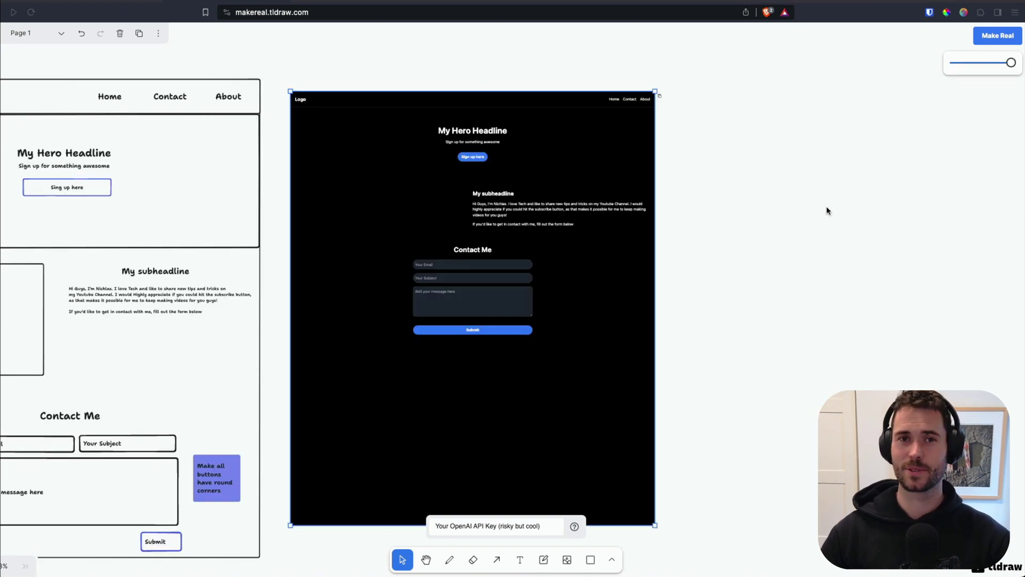
pyautogui.scroll(-1, 753, 265)
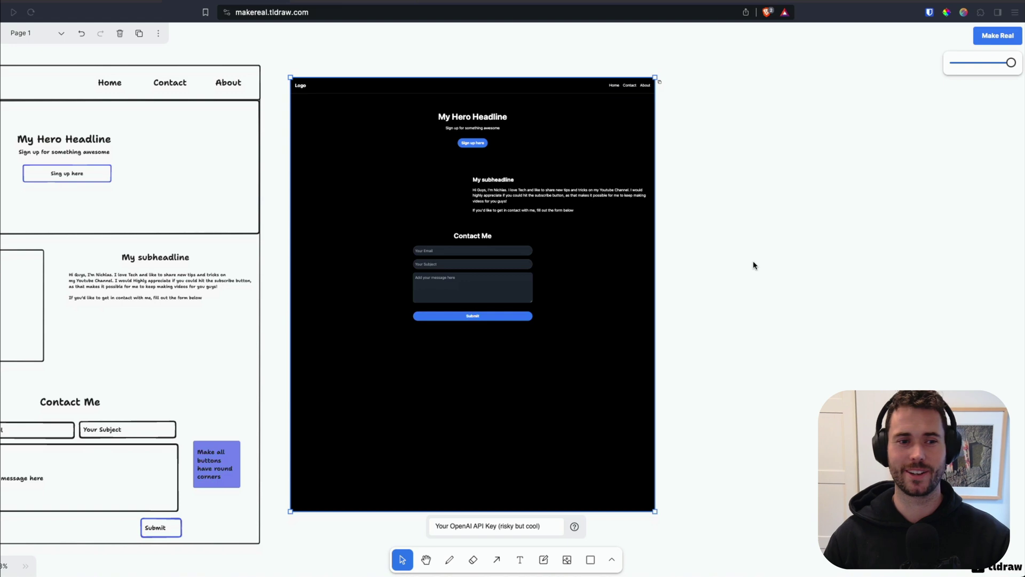
# Load newyorktimes.com in a new tab and screenshot its front page
pyautogui.hotkey('ctrl', 't')
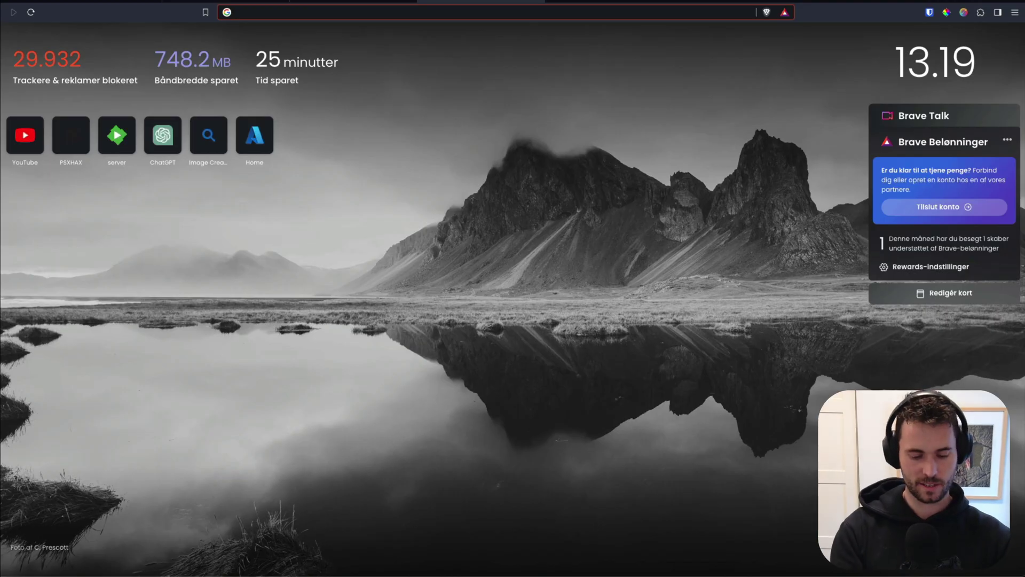
pyautogui.write('newyorktimes.com')
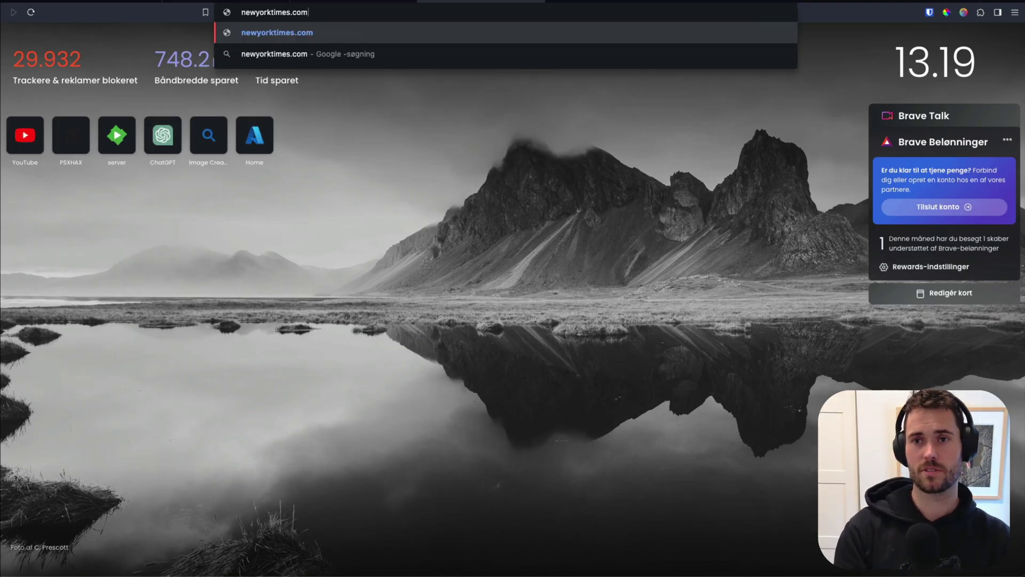
pyautogui.press('Return')
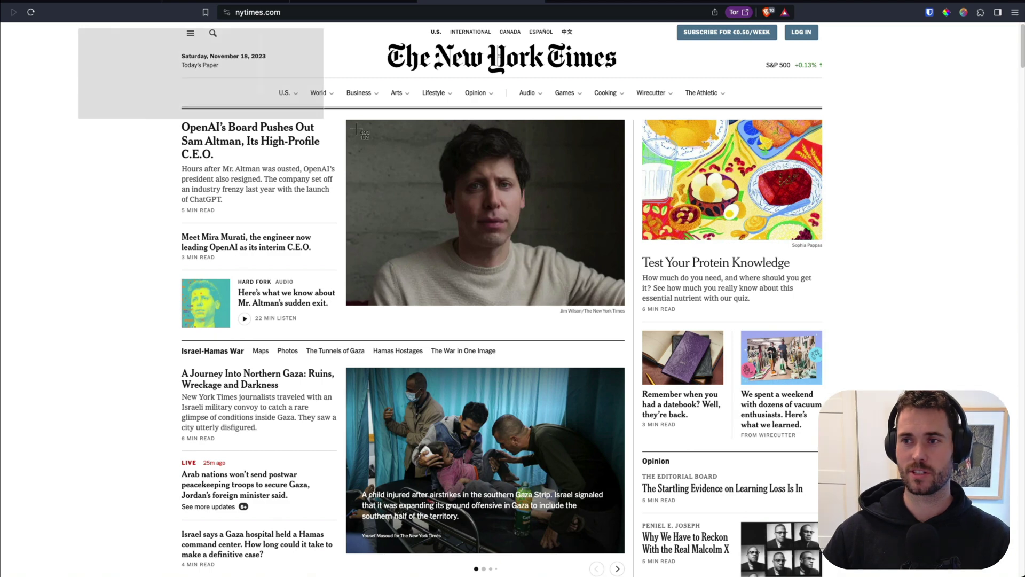
pyautogui.moveTo(74, 30); pyautogui.dragTo(710, 252)
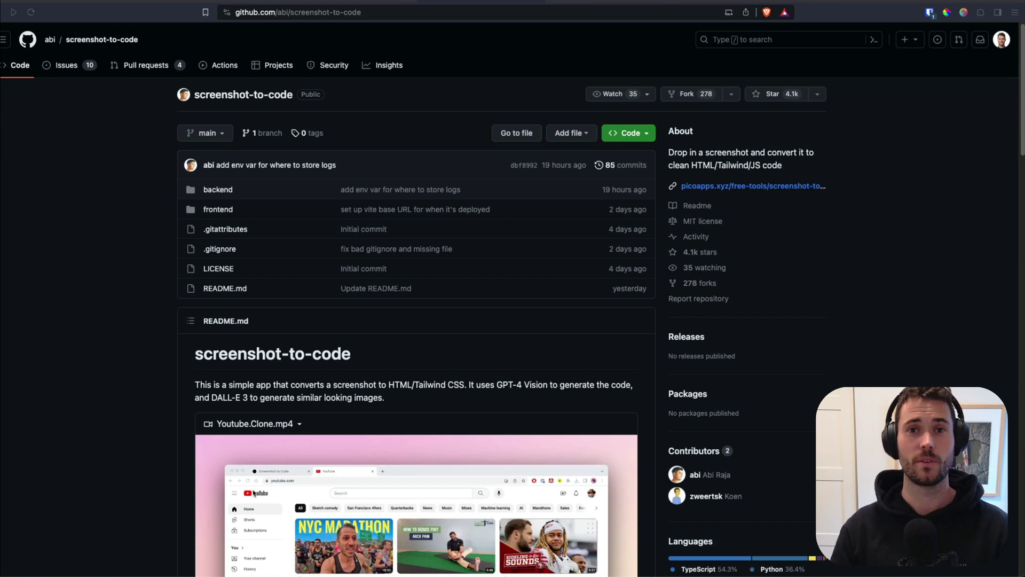
pyautogui.scroll(-2, 448, 293)
pyautogui.scroll(-1, 449, 293)
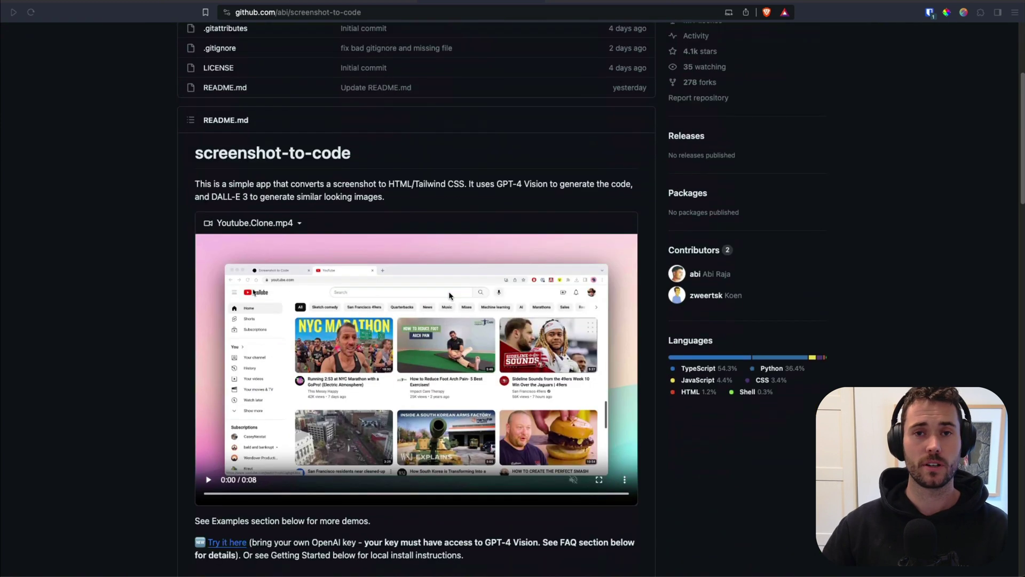
pyautogui.scroll(-2, 449, 293)
pyautogui.scroll(-2, 450, 297)
pyautogui.scroll(-2, 449, 298)
pyautogui.scroll(-2, 448, 298)
pyautogui.scroll(6, 449, 298)
pyautogui.scroll(4, 449, 299)
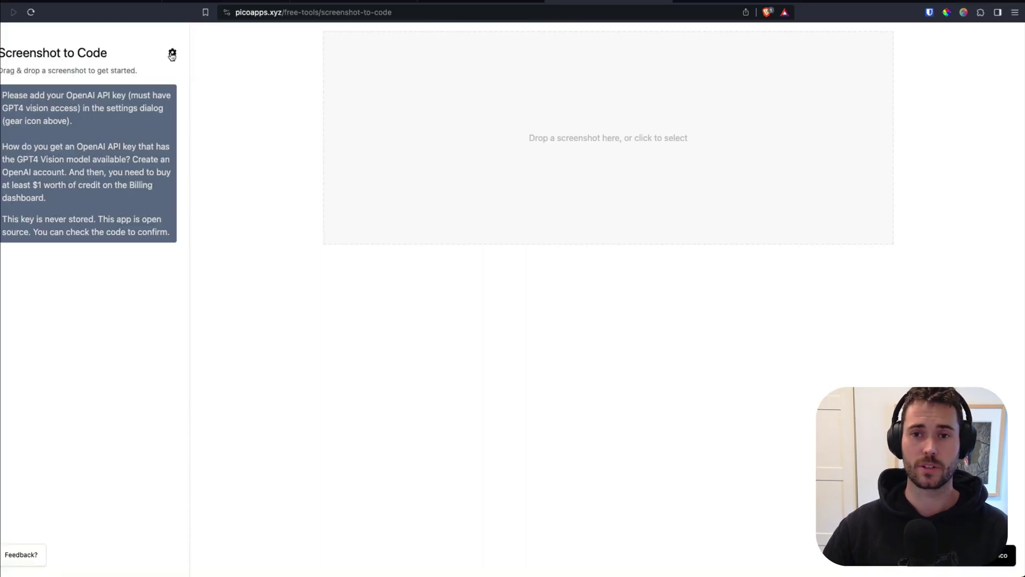
# Paste the OpenAI API key into the Screenshot to Code settings and save it
pyautogui.click(174, 54)
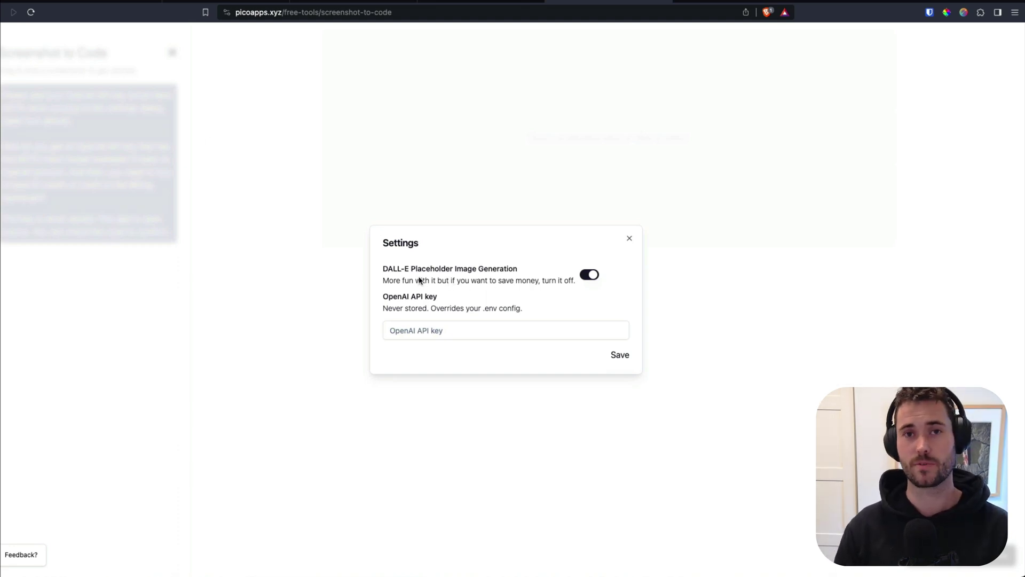
pyautogui.click(458, 335)
pyautogui.hotkey('ctrl', 'v')
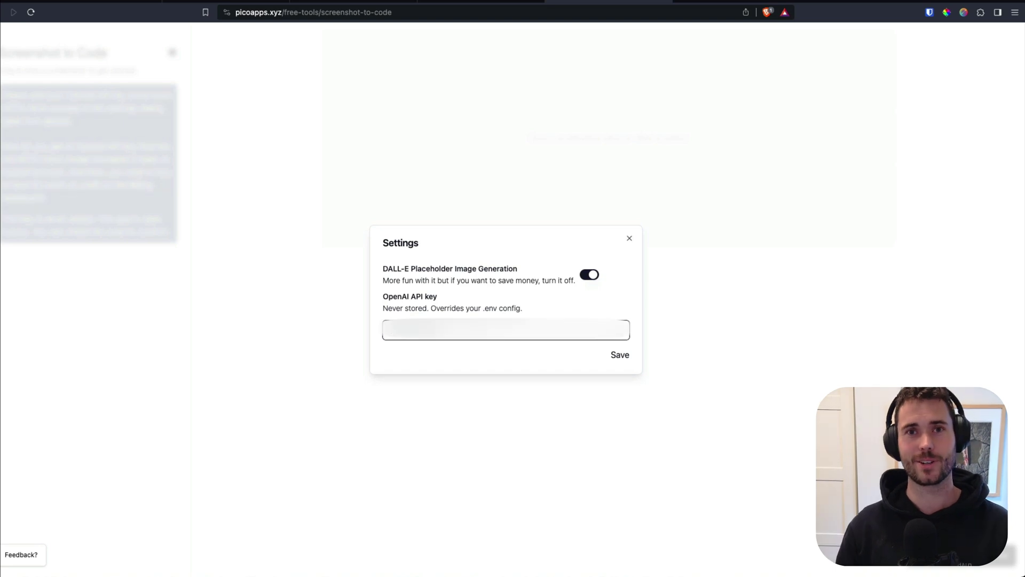
pyautogui.click(620, 355)
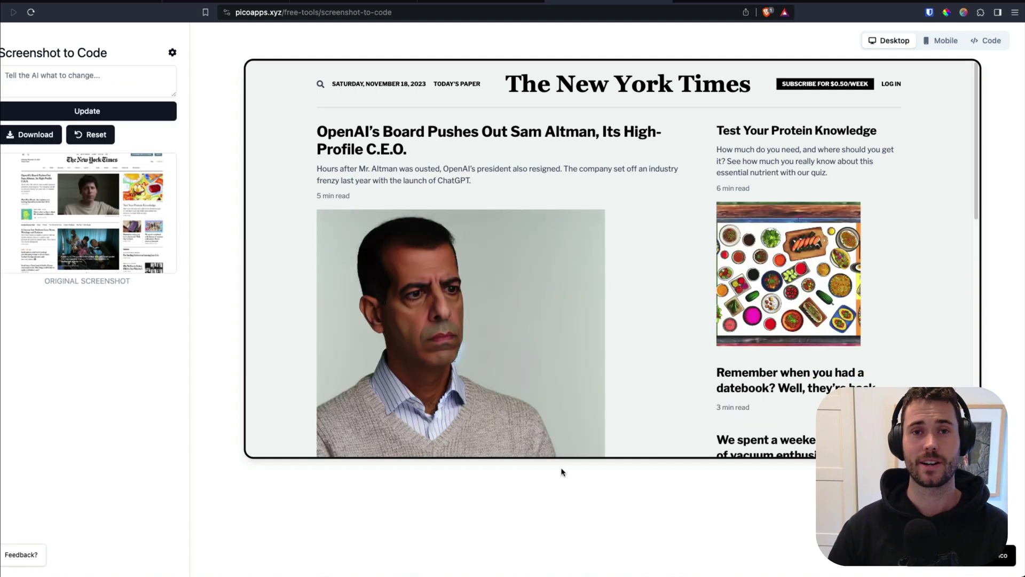
pyautogui.scroll(-2, 675, 262)
pyautogui.scroll(-2, 673, 265)
pyautogui.scroll(-5, 673, 265)
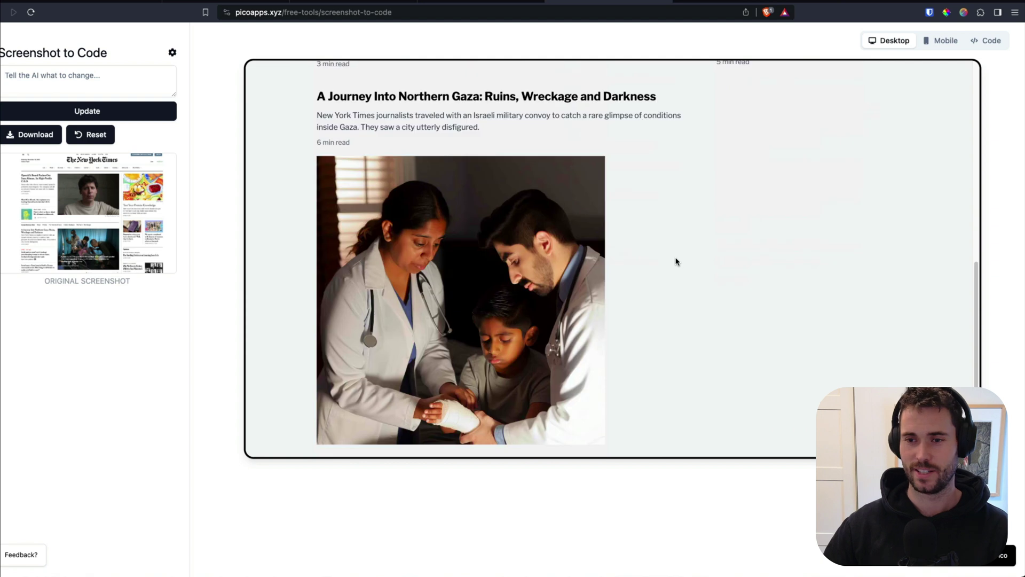
pyautogui.scroll(-1, 676, 264)
pyautogui.scroll(-1, 678, 261)
pyautogui.scroll(10, 677, 262)
# Focus the change-request box beside the generated New York Times page
pyautogui.click(107, 78)
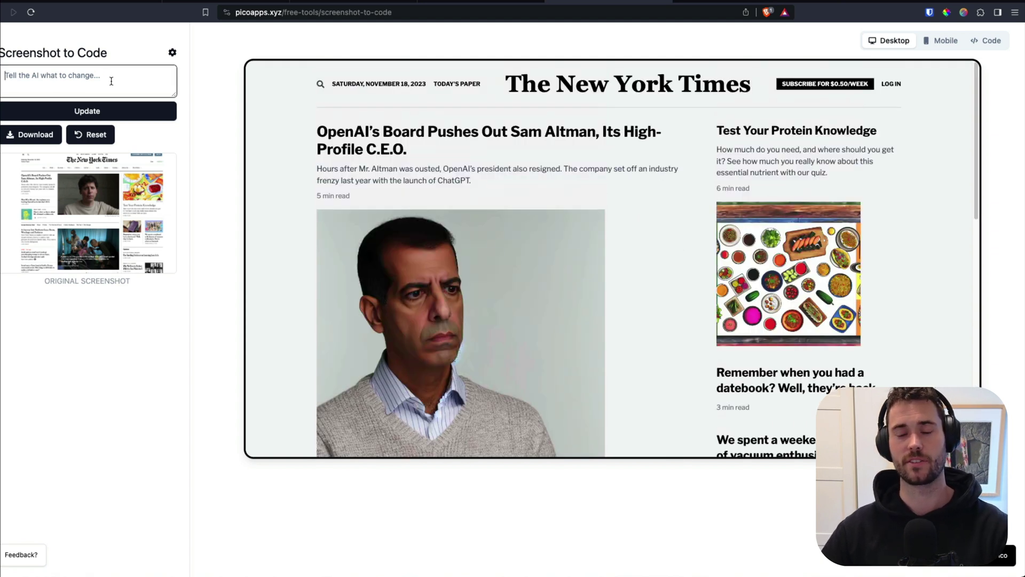
pyautogui.click(990, 41)
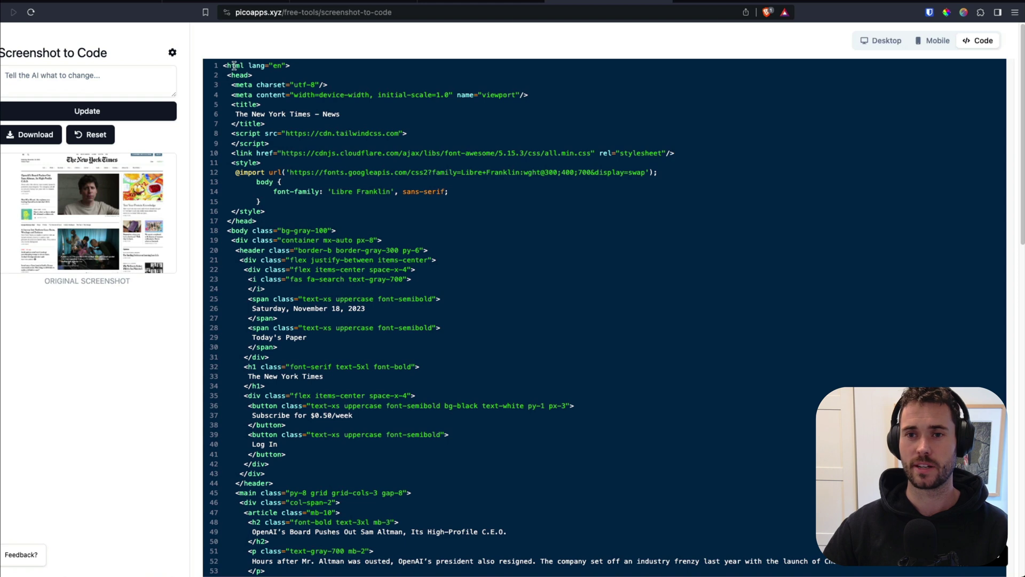
pyautogui.moveTo(232, 65); pyautogui.dragTo(337, 149)
pyautogui.hotkey('ctrl', 'a')
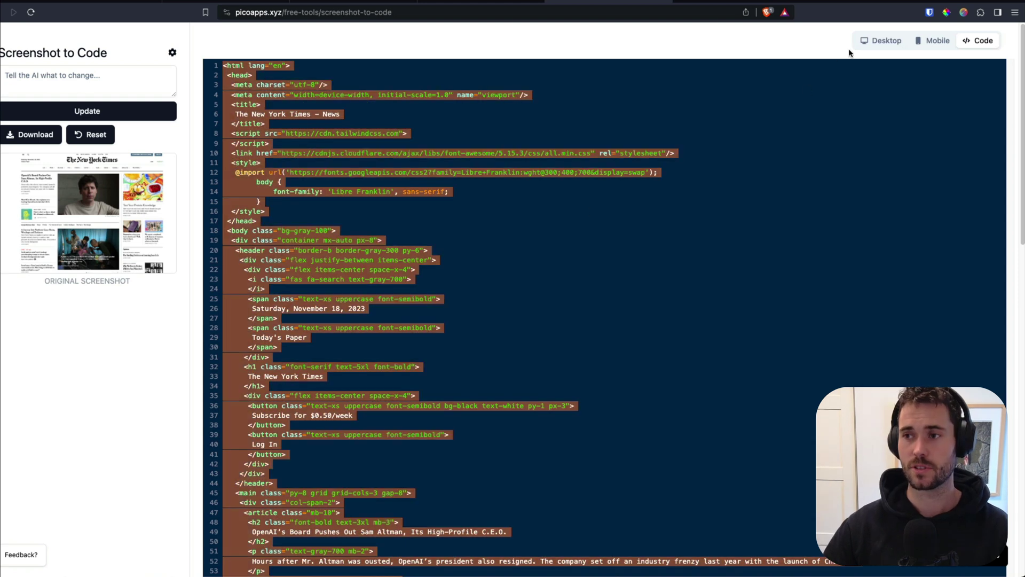
pyautogui.click(881, 42)
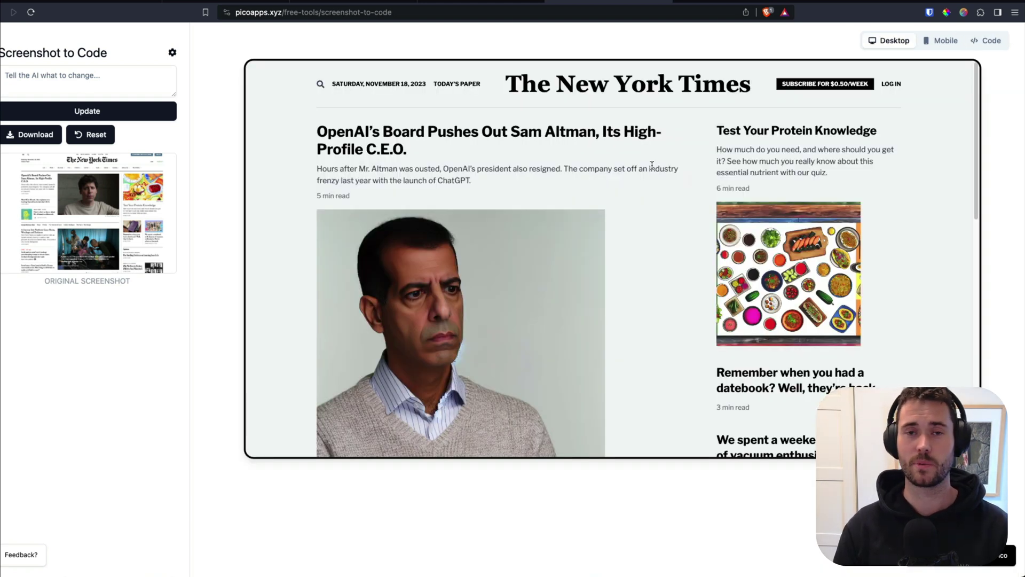